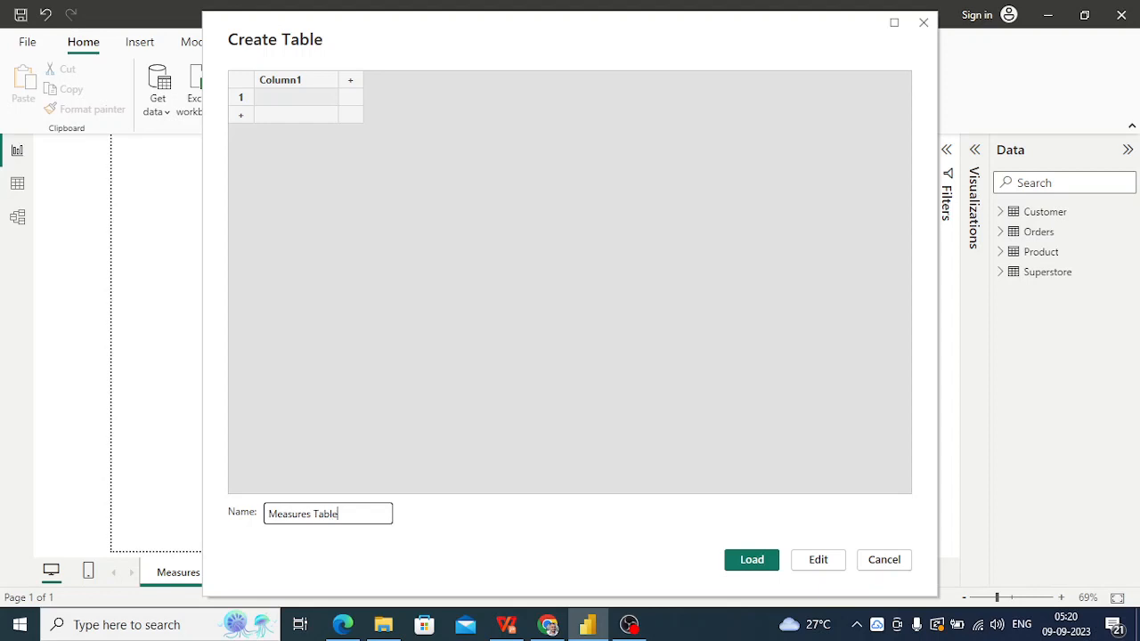
- Name the new table Measures Tables, rename its only column ABC, and load the table into the model
type("s")
double_click(283, 80)
key("BackSpace")
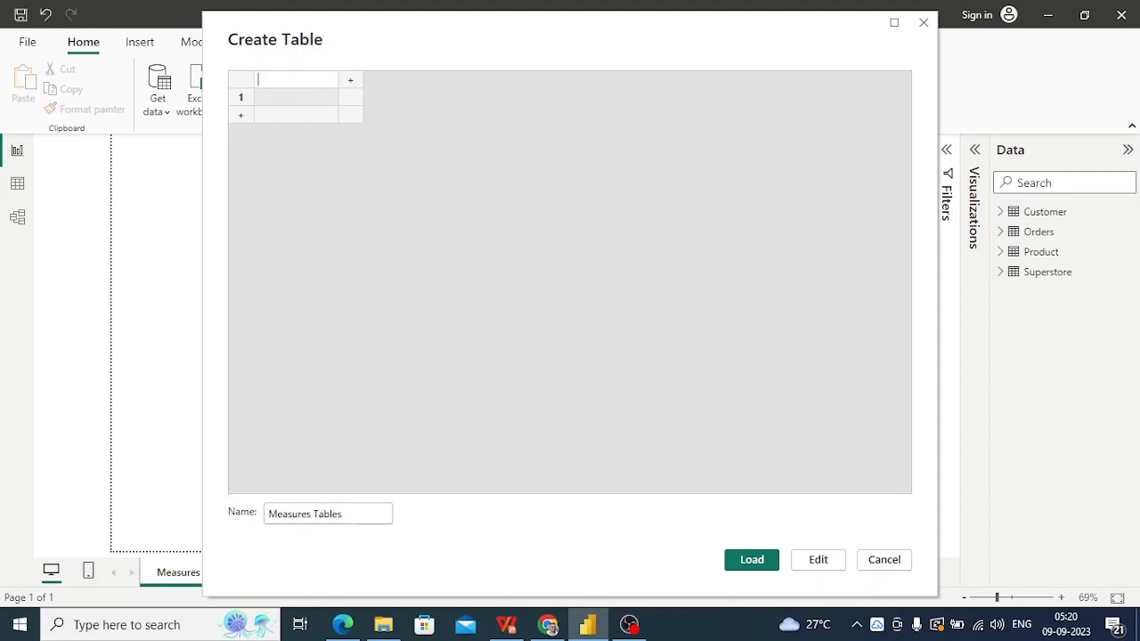
type("ABC")
left_click(752, 559)
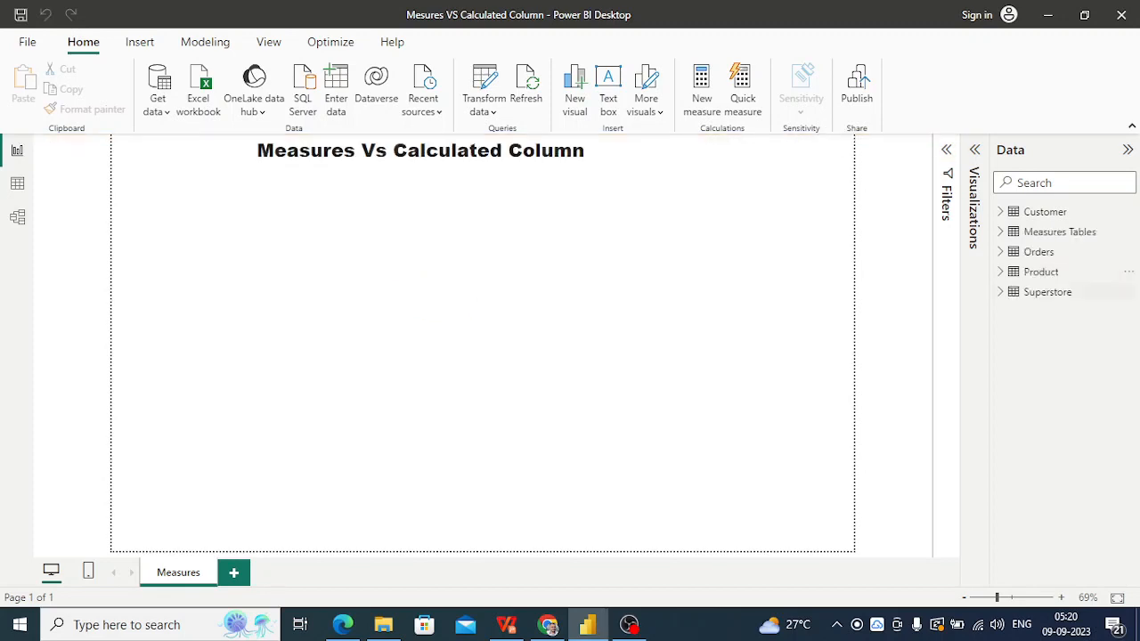
- Add a new measure named Total Sales to the Measures Tables table
left_click(1060, 232)
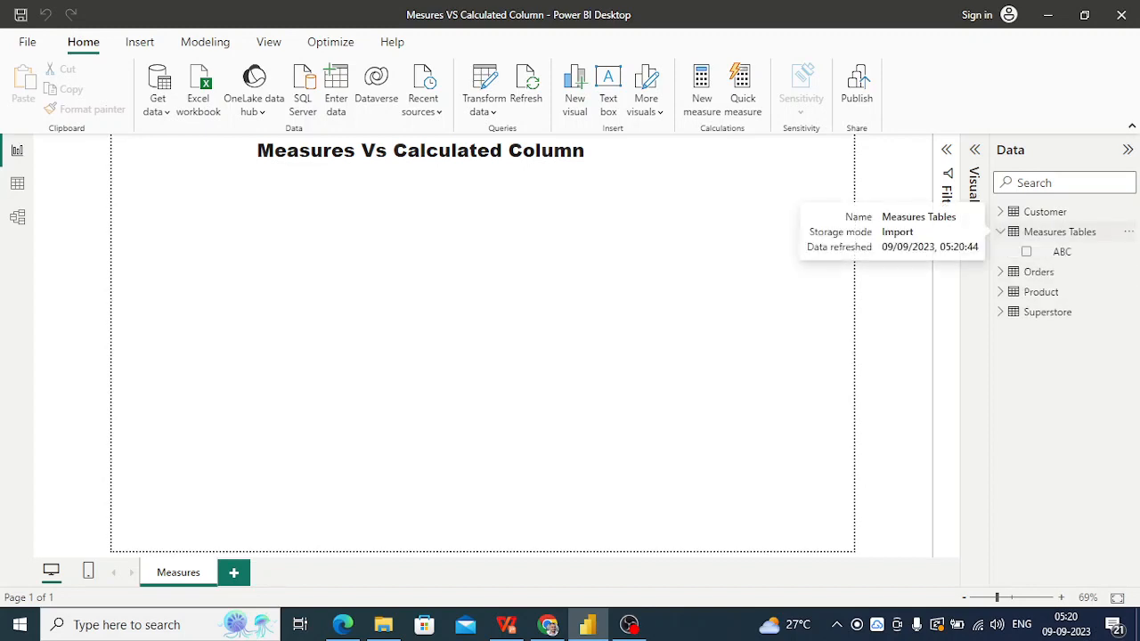
left_click(1129, 231)
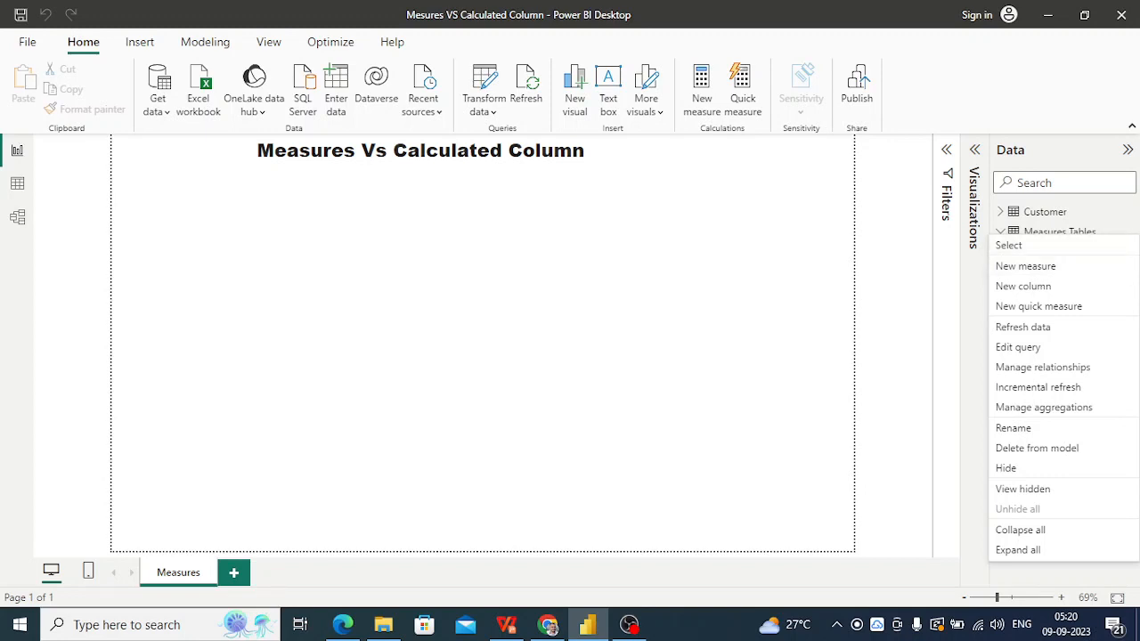
left_click(1026, 267)
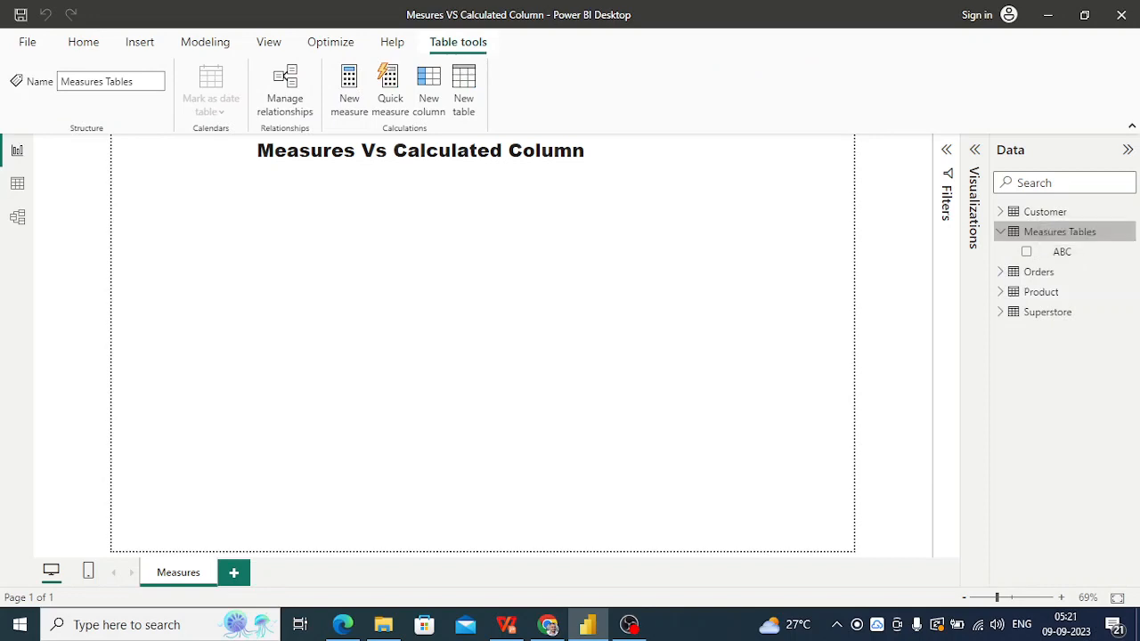
right_click(1069, 230)
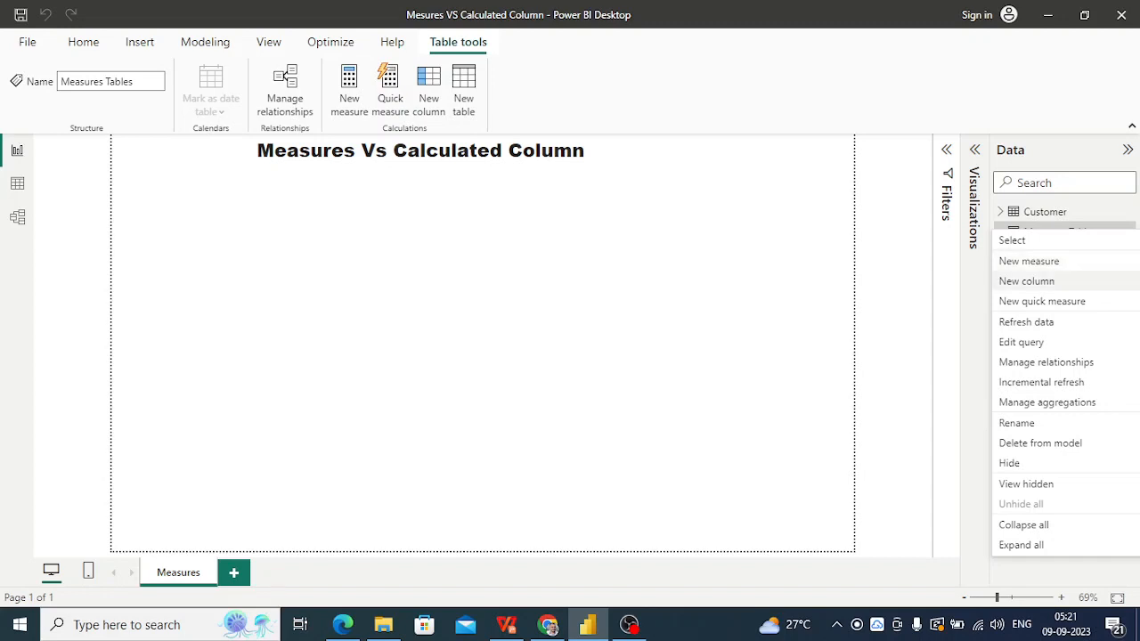
left_click(1031, 262)
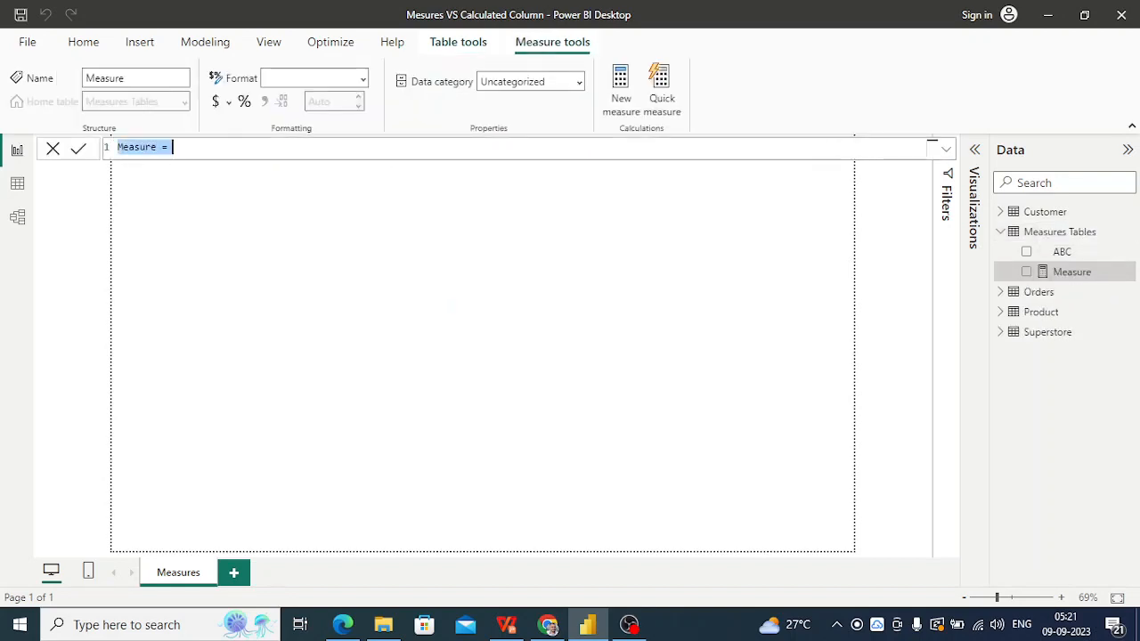
left_click(162, 148)
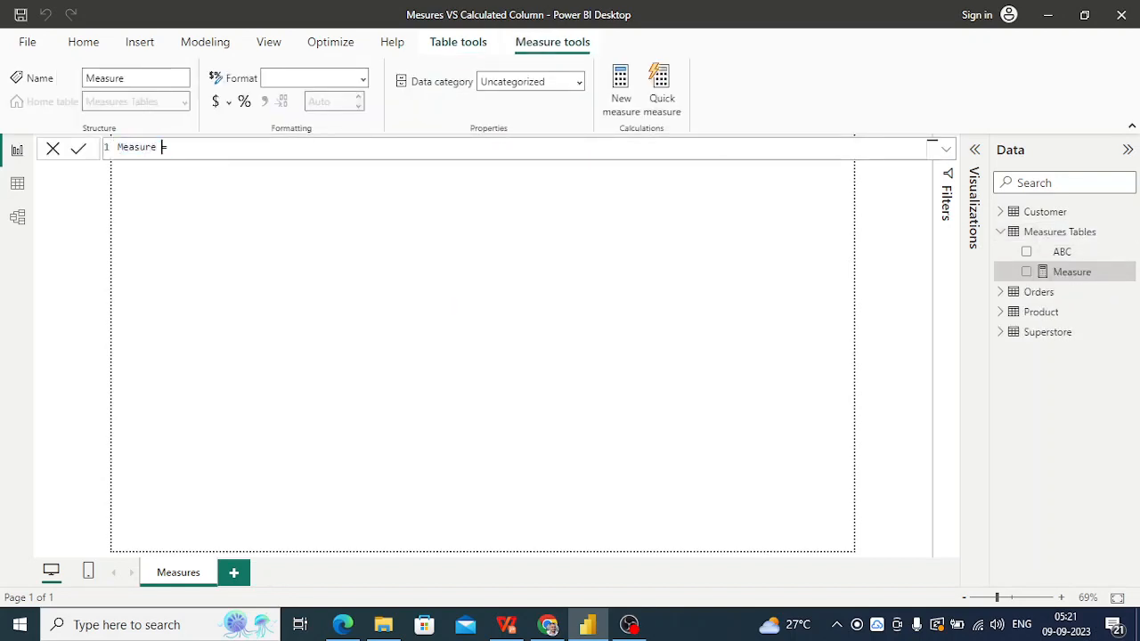
key("BackSpace")
key("BackSpace")
key("BackSpace")
key("BackSpace")
key("BackSpace")
key("BackSpace")
key("BackSpace")
key("BackSpace")
key("Delete")
type("Total Sales")
key("Right")
key("Right")
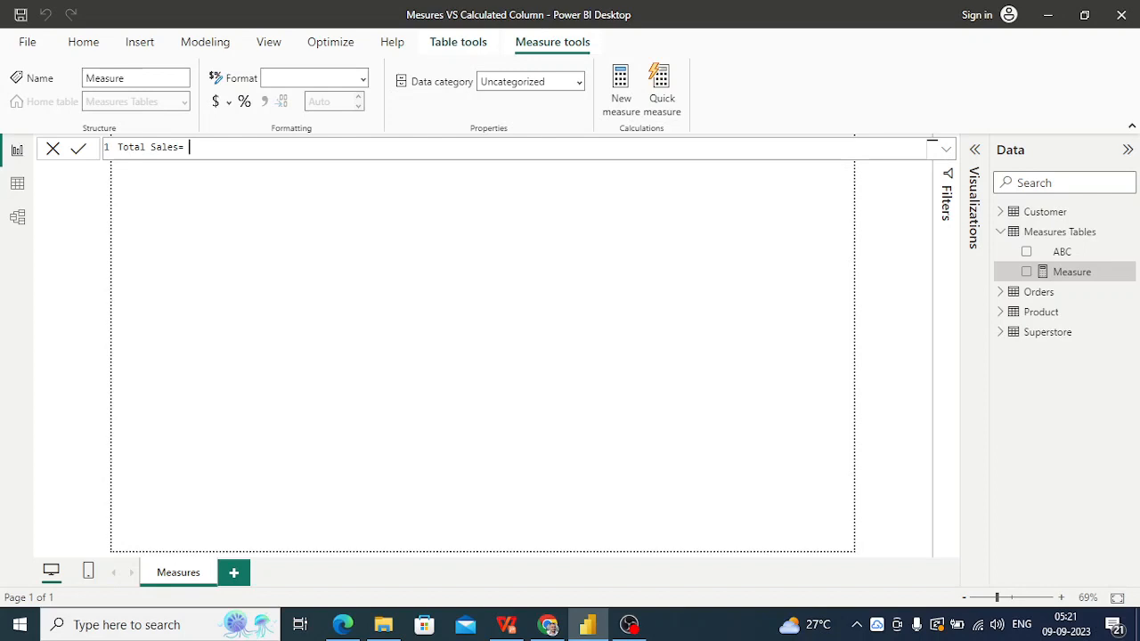
- Define the Total Sales measure as SUM(Customer[Sales]) and commit the formula
type("sum")
key("Tab")
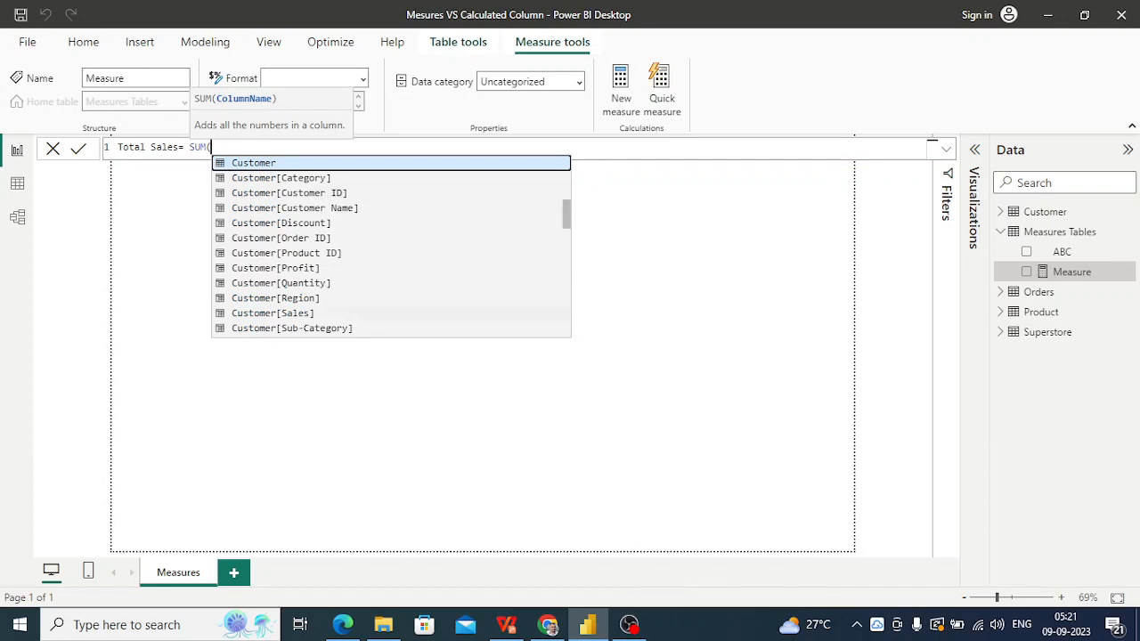
left_click(273, 313)
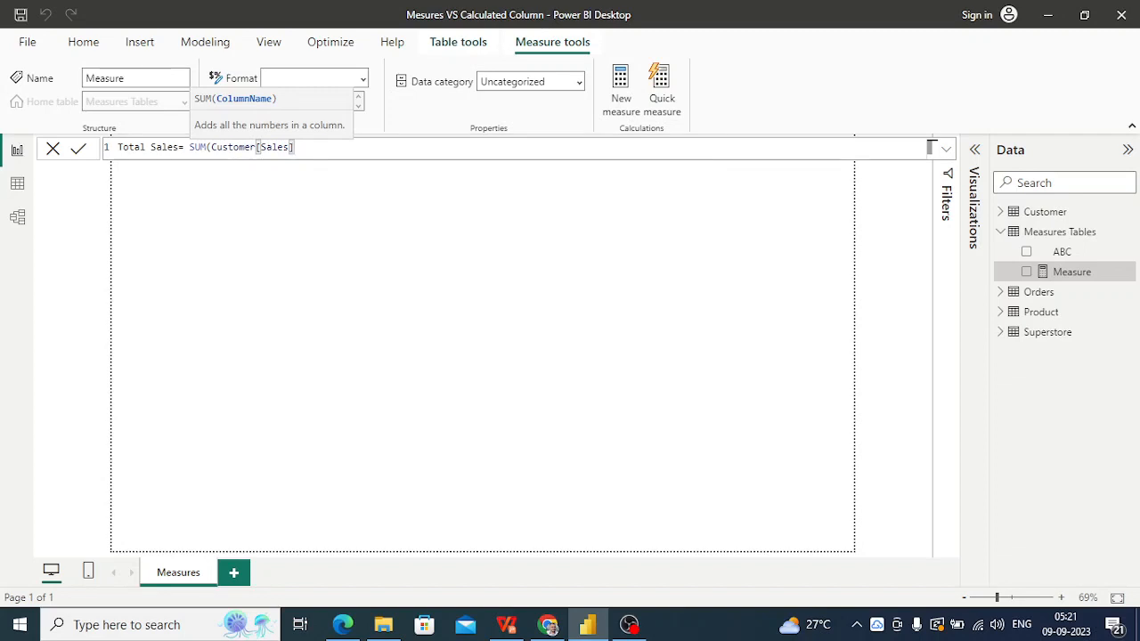
type(")")
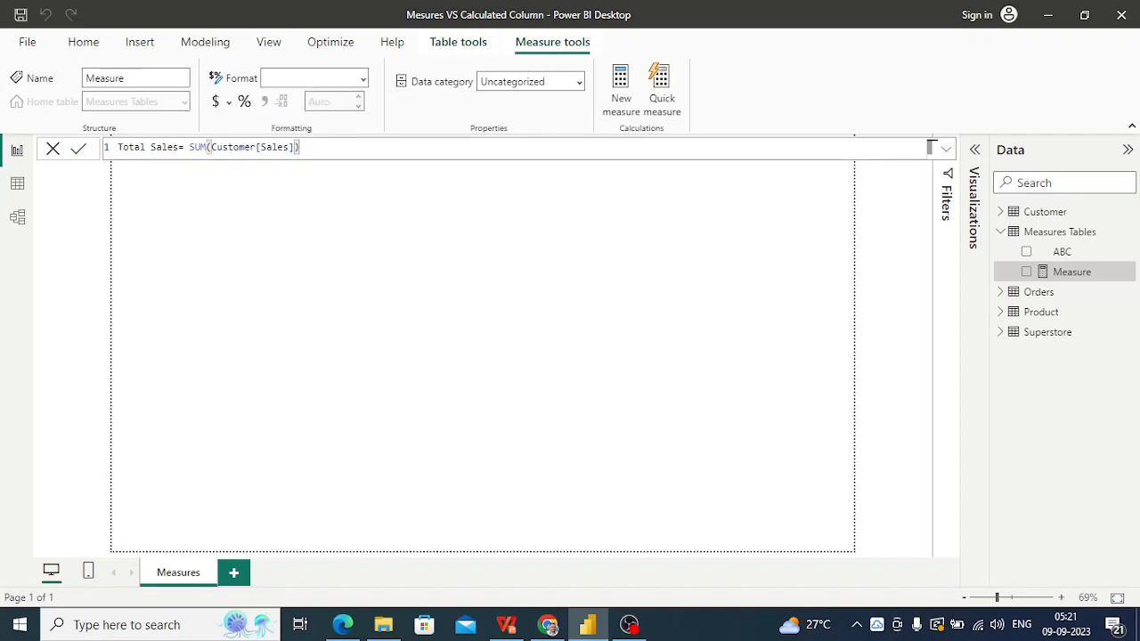
key("Return")
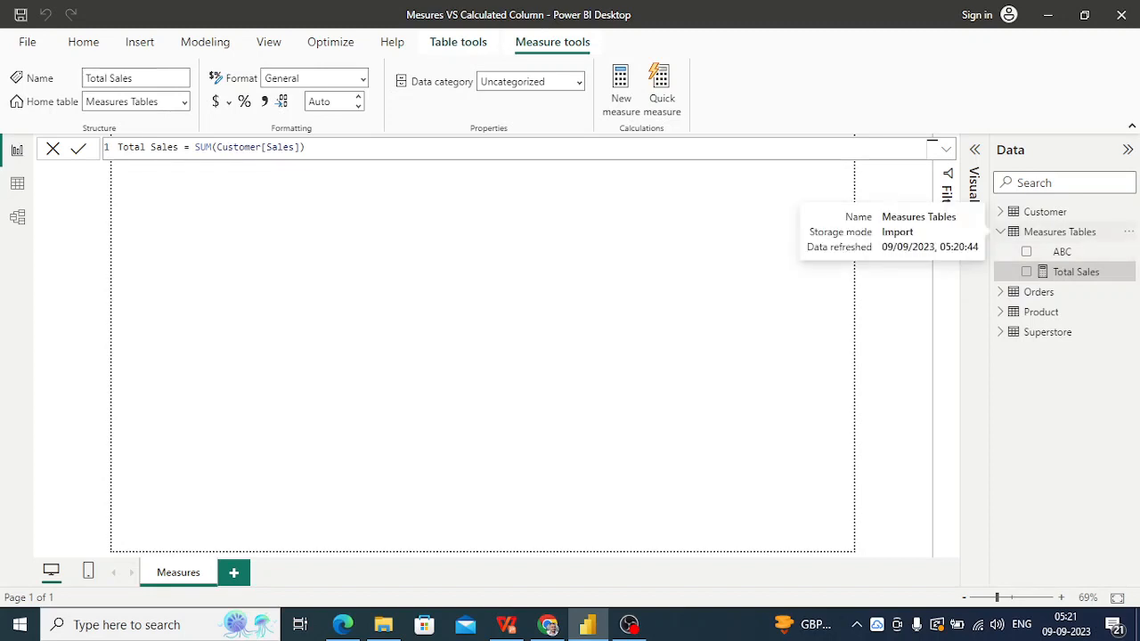
- Delete the placeholder column ABC from the Measures Tables table
left_click(1128, 232)
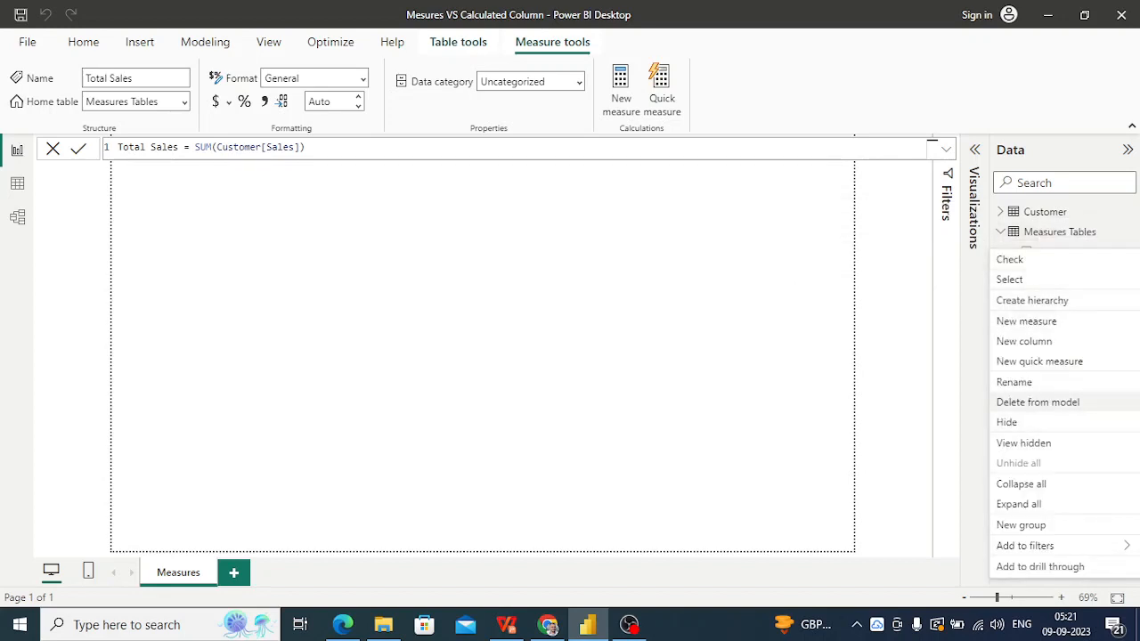
left_click(1038, 402)
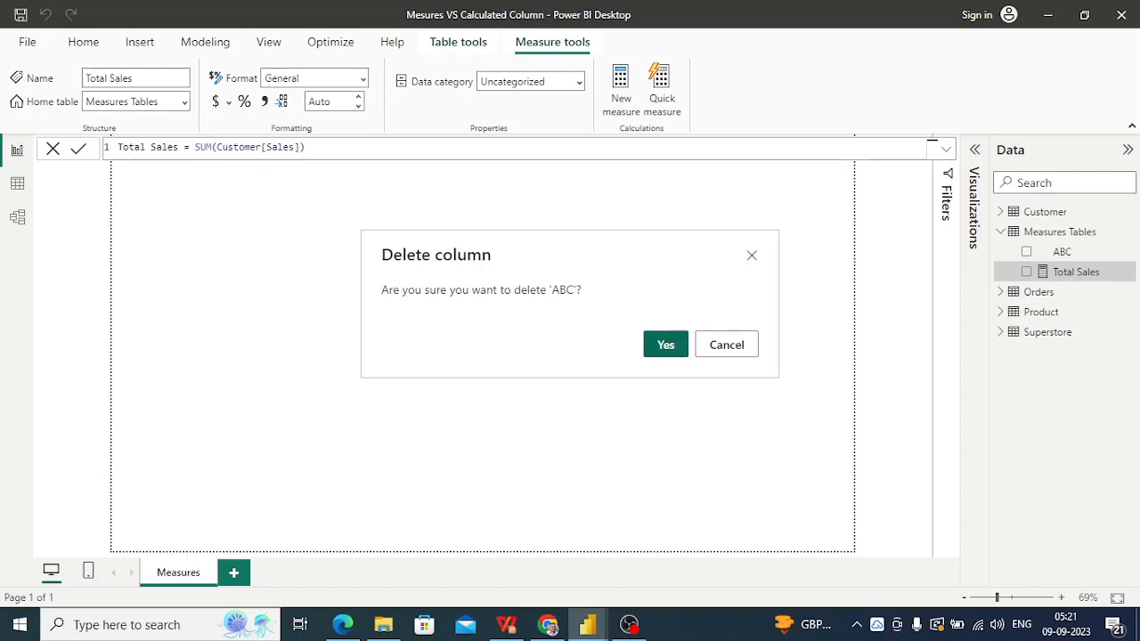
left_click(667, 344)
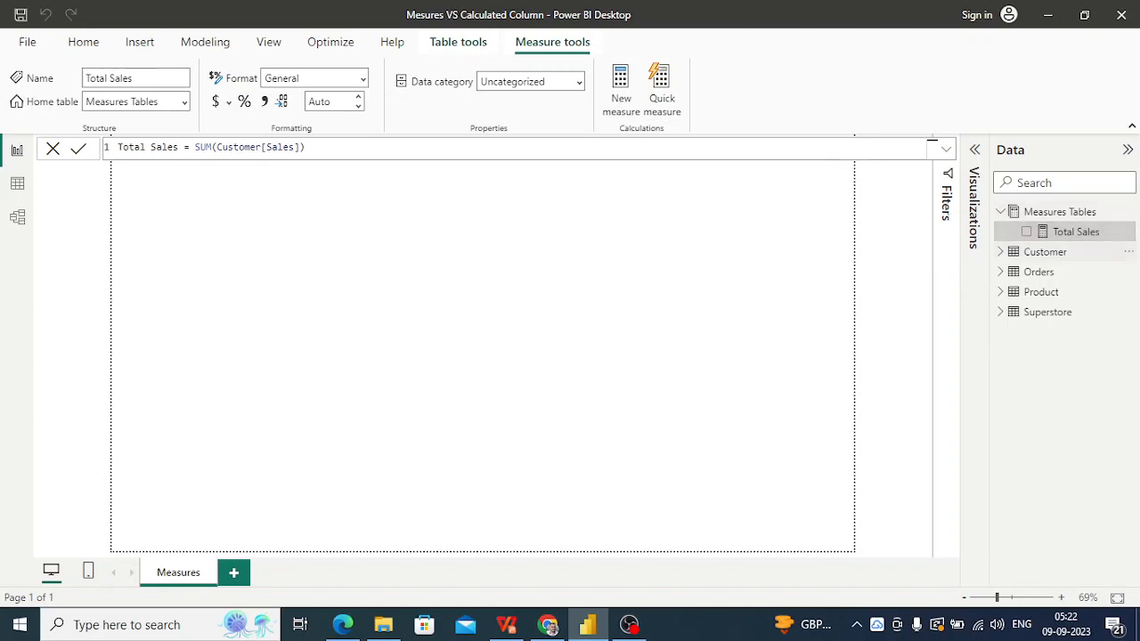
left_click(1001, 252)
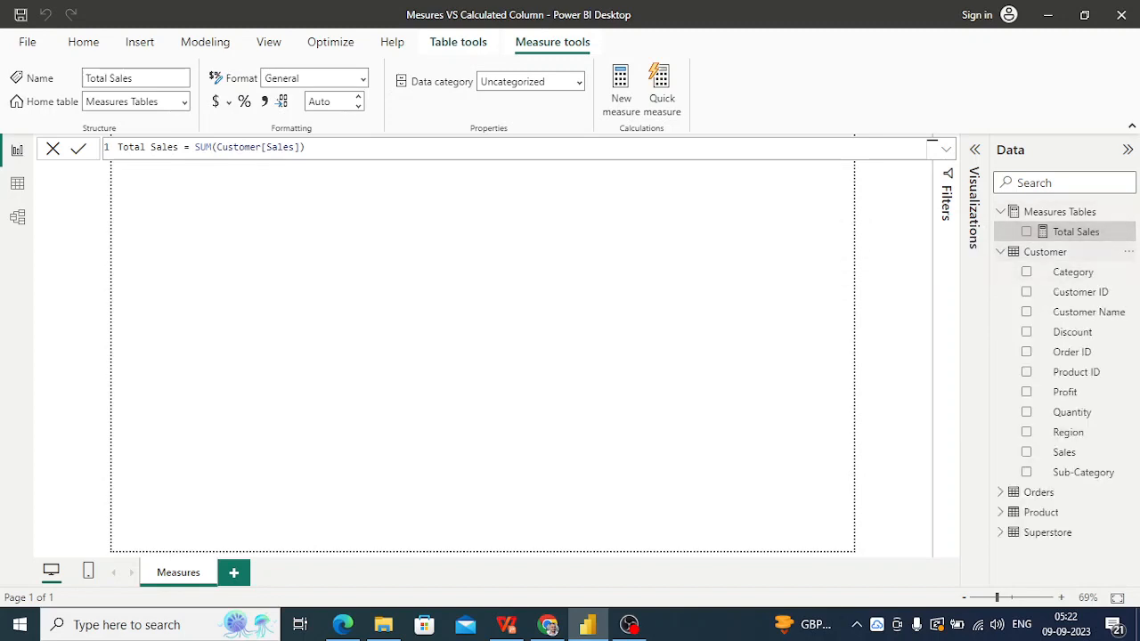
left_click(1000, 252)
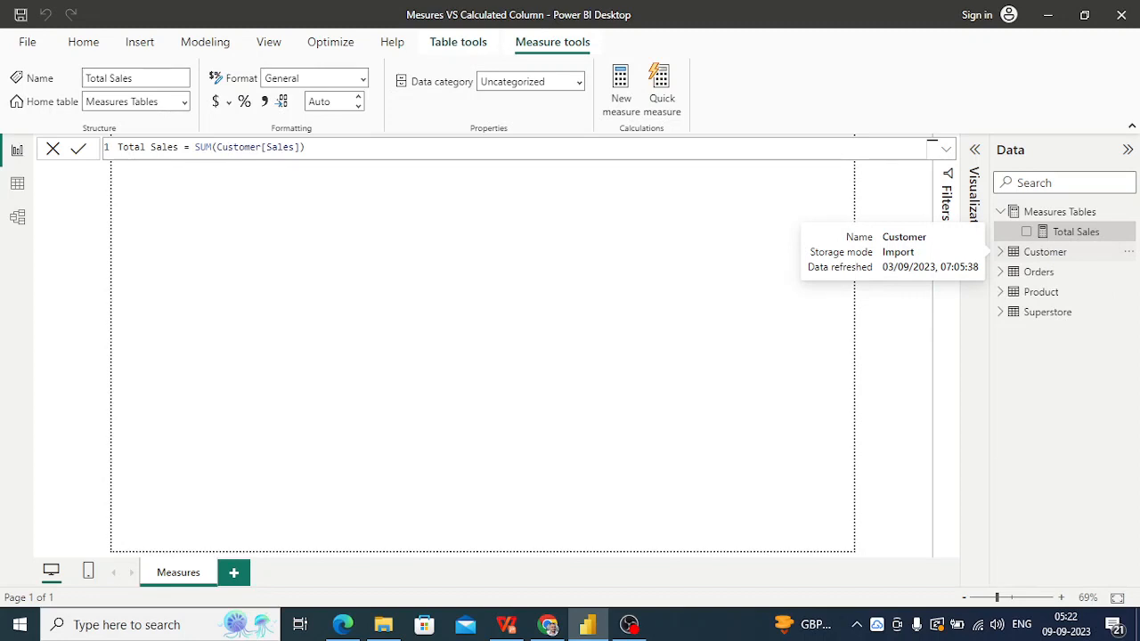
left_click(1001, 252)
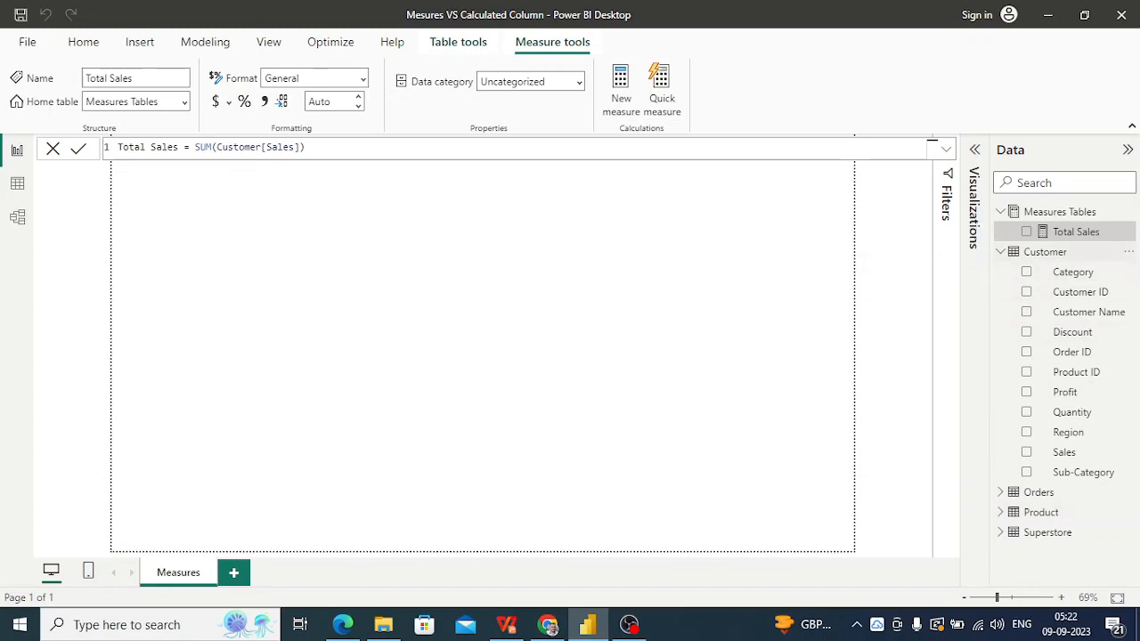
left_click(1001, 252)
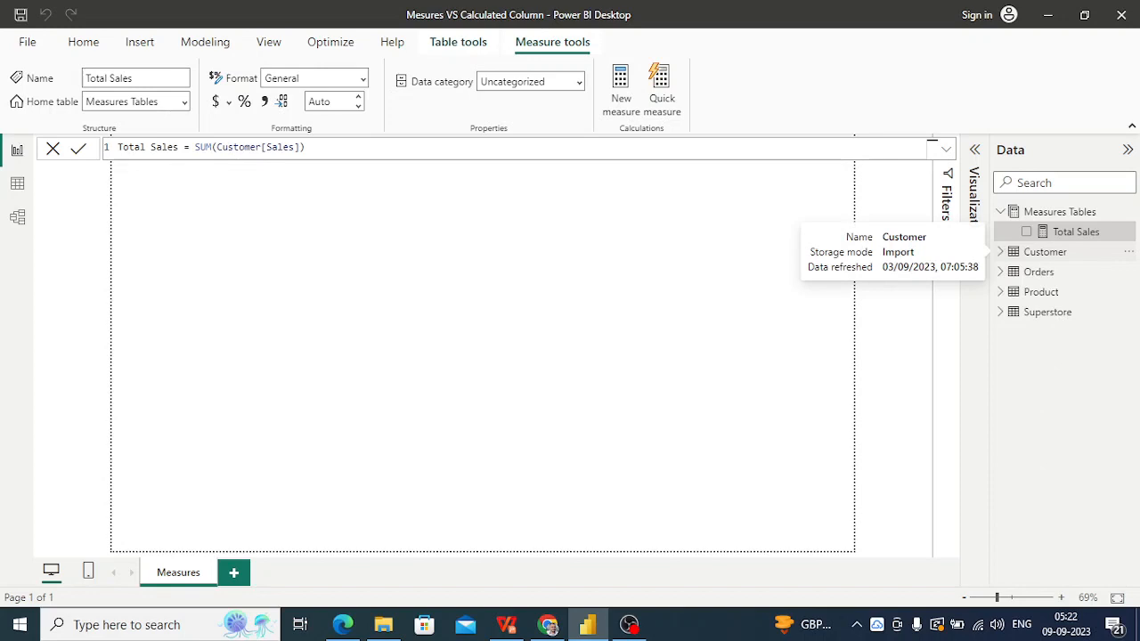
- Add a new calculated column named Calculate1 to the Customer table
left_click(1000, 252)
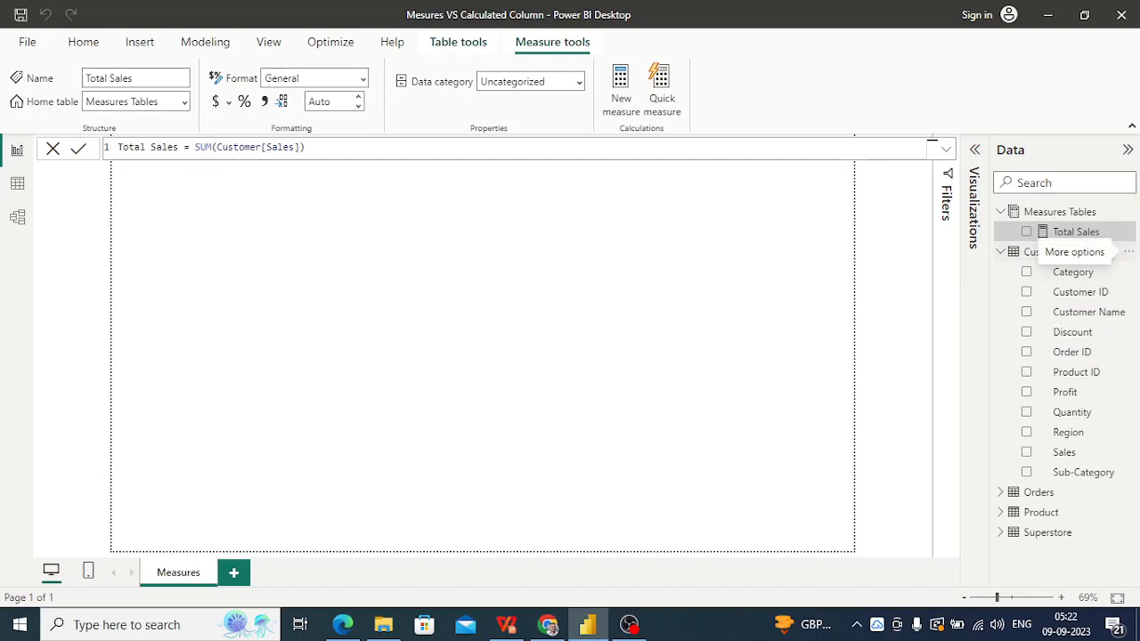
left_click(1129, 252)
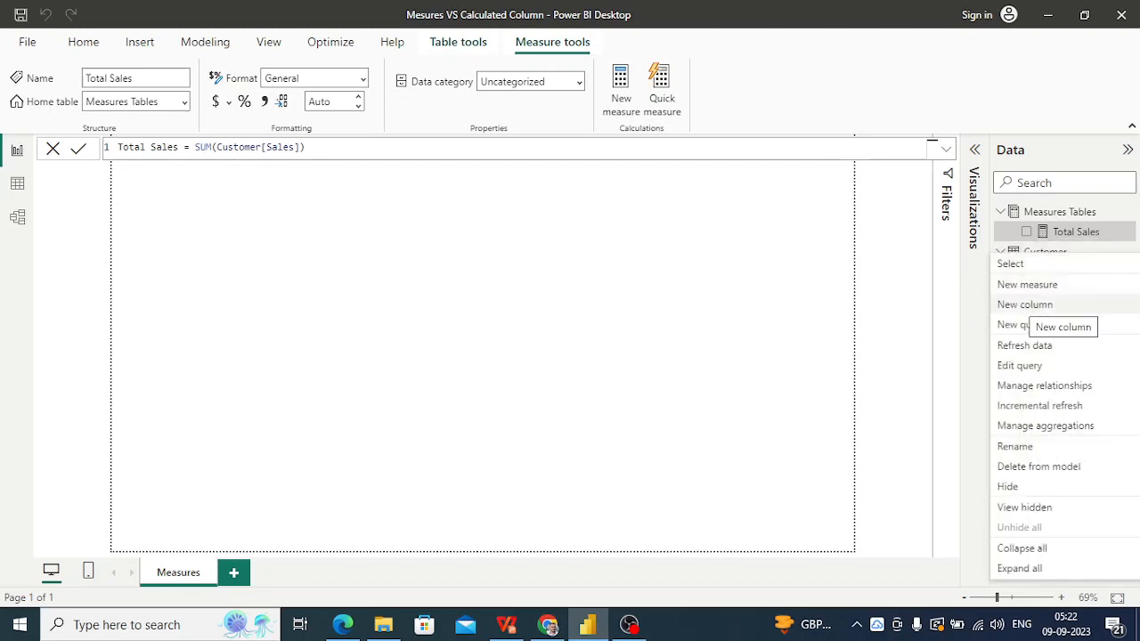
key("Escape")
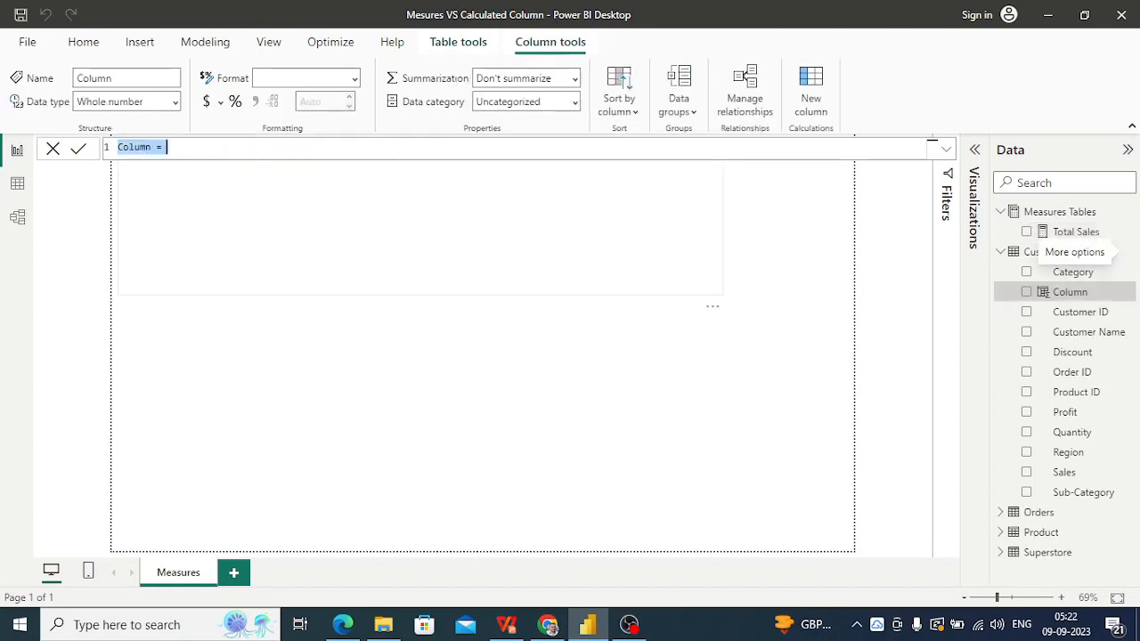
left_click(156, 148)
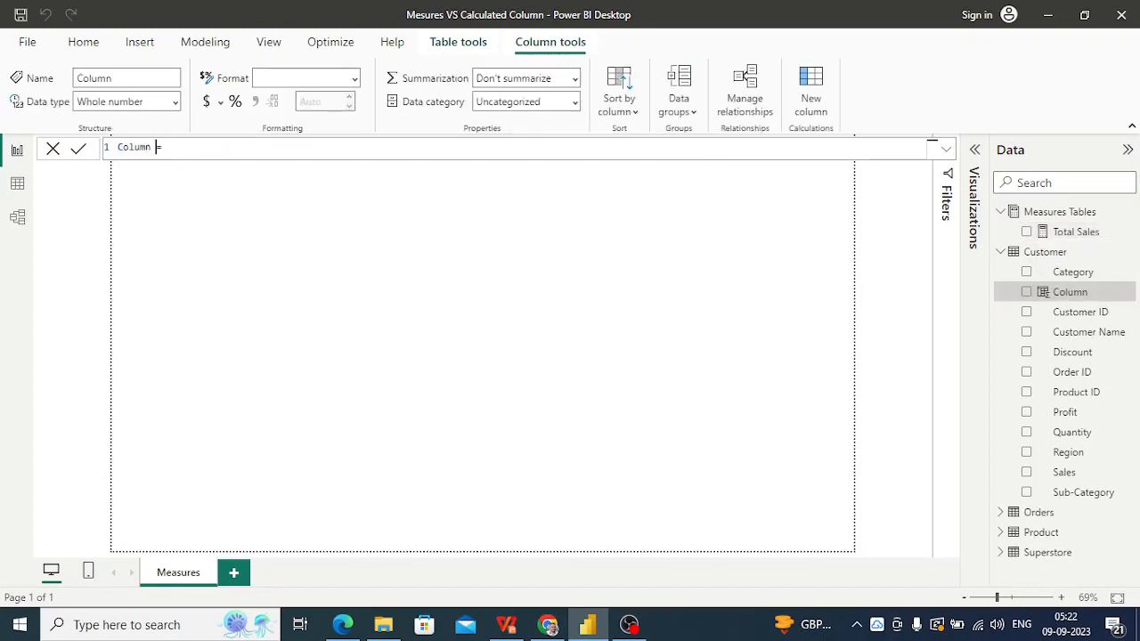
key("BackSpace")
key("BackSpace")
key("BackSpace")
key("BackSpace")
key("BackSpace")
key("BackSpace")
key("BackSpace")
type("Cal")
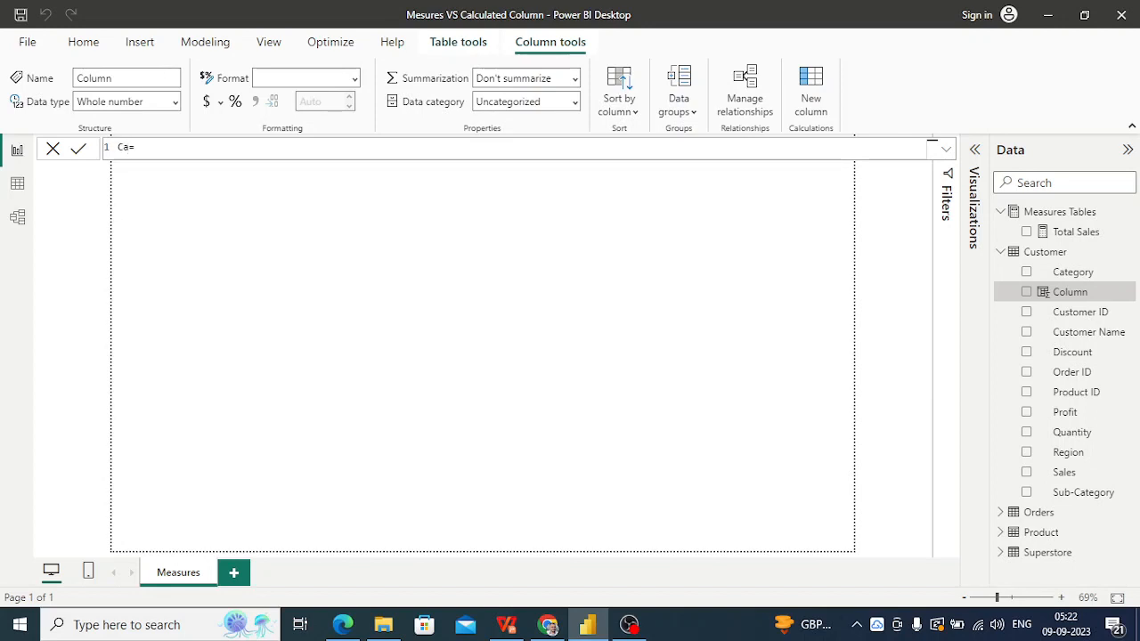
type("culate")
type("d")
type(" Col")
type("mn")
key("BackSpace")
key("BackSpace")
type("umn")
key("BackSpace")
key("BackSpace")
key("BackSpace")
key("BackSpace")
key("BackSpace")
key("BackSpace")
key("BackSpace")
key("BackSpace")
type("1")
key("Right")
- Define Calculate1 as Customer[Customer ID]&Customer[Order ID] and commit the formula
type("cu")
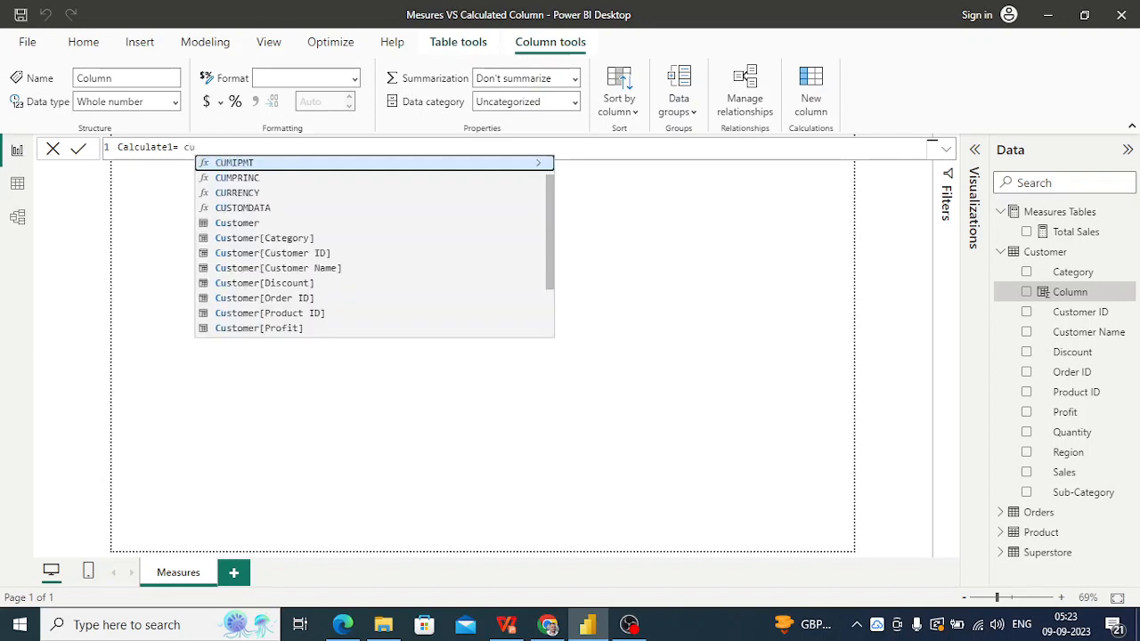
left_click(272, 253)
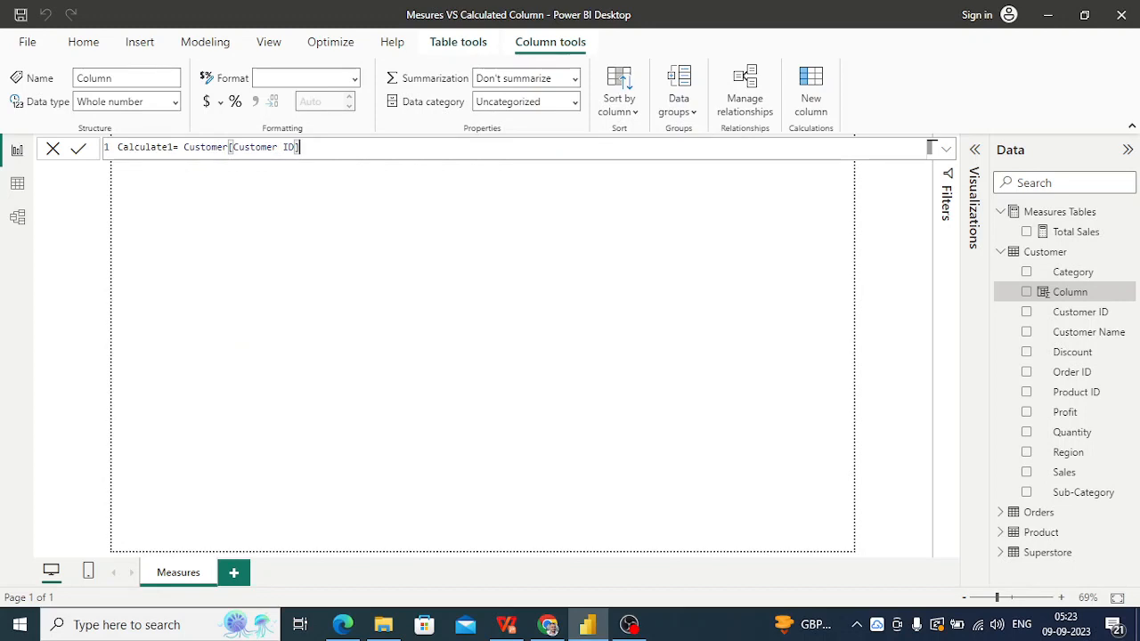
type("&")
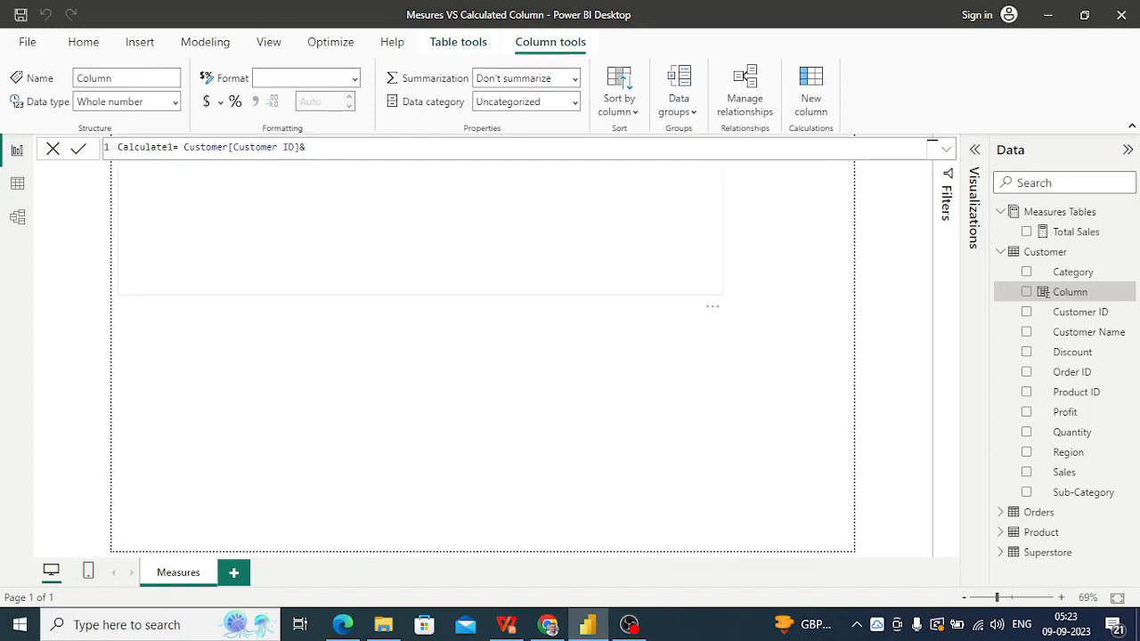
type("or")
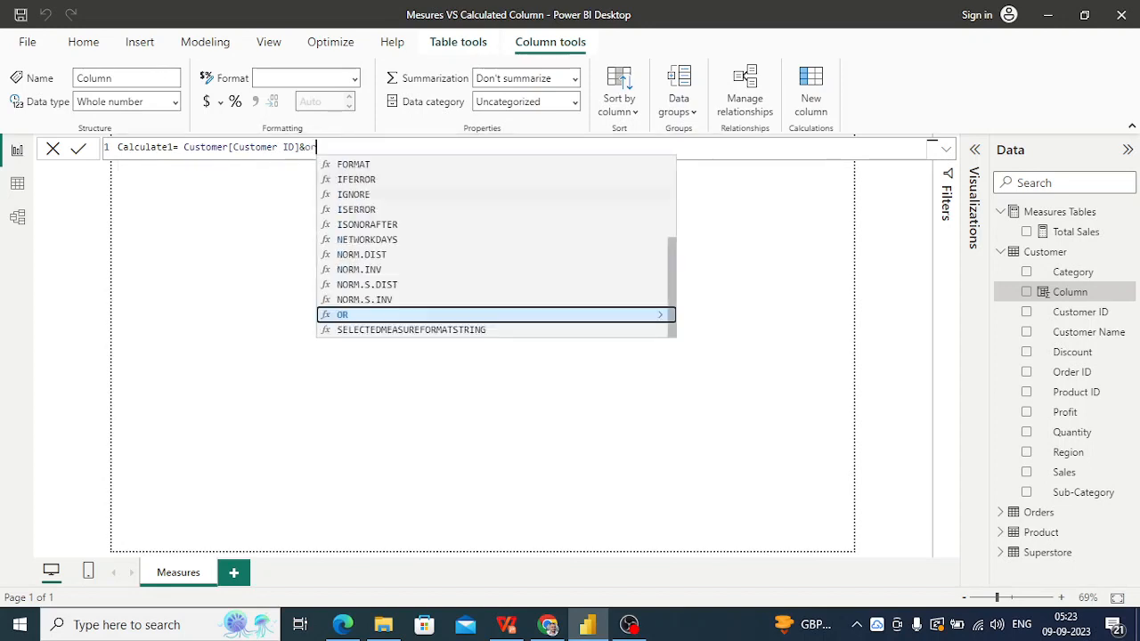
key("BackSpace")
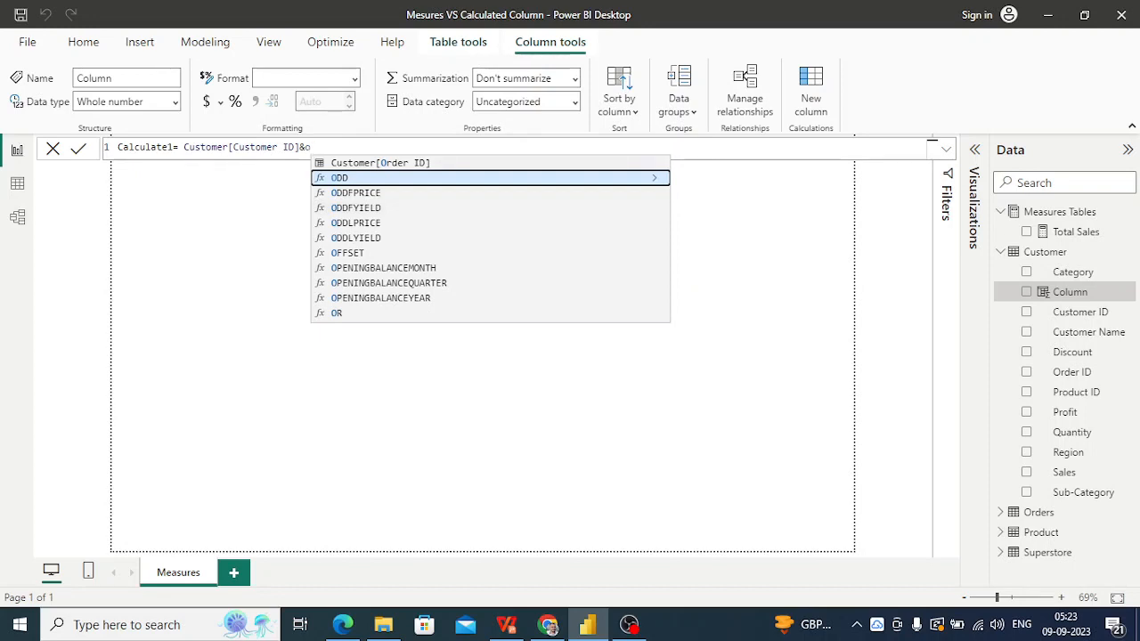
key("Up")
key("Tab")
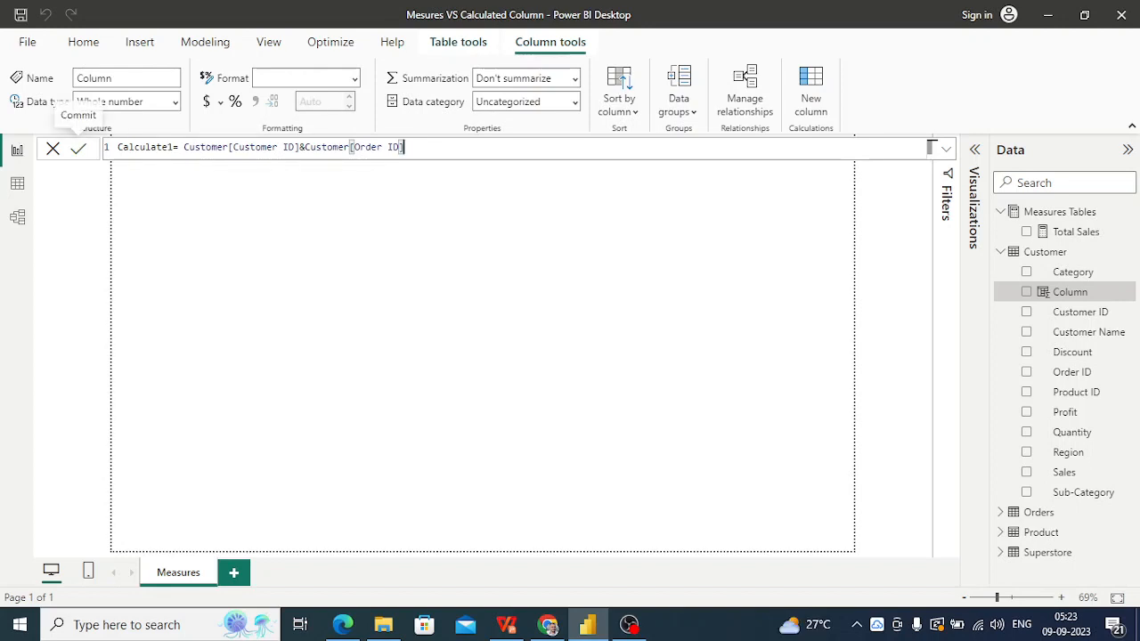
key("Return")
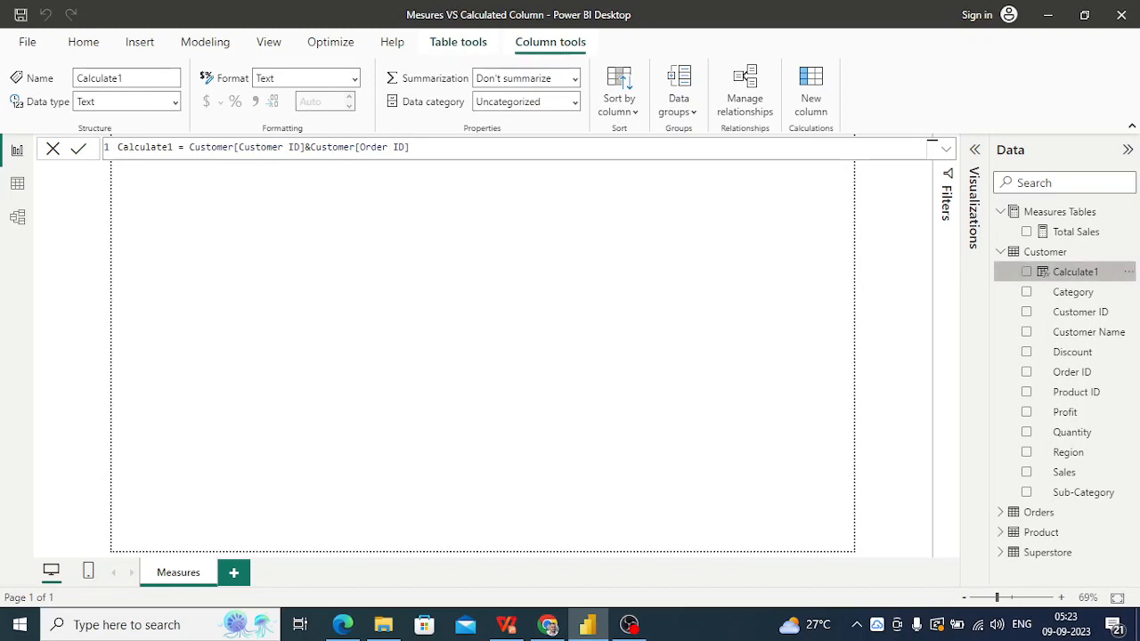
- Review the Total Sales measure's formula and select the Customer table
left_click(1129, 252)
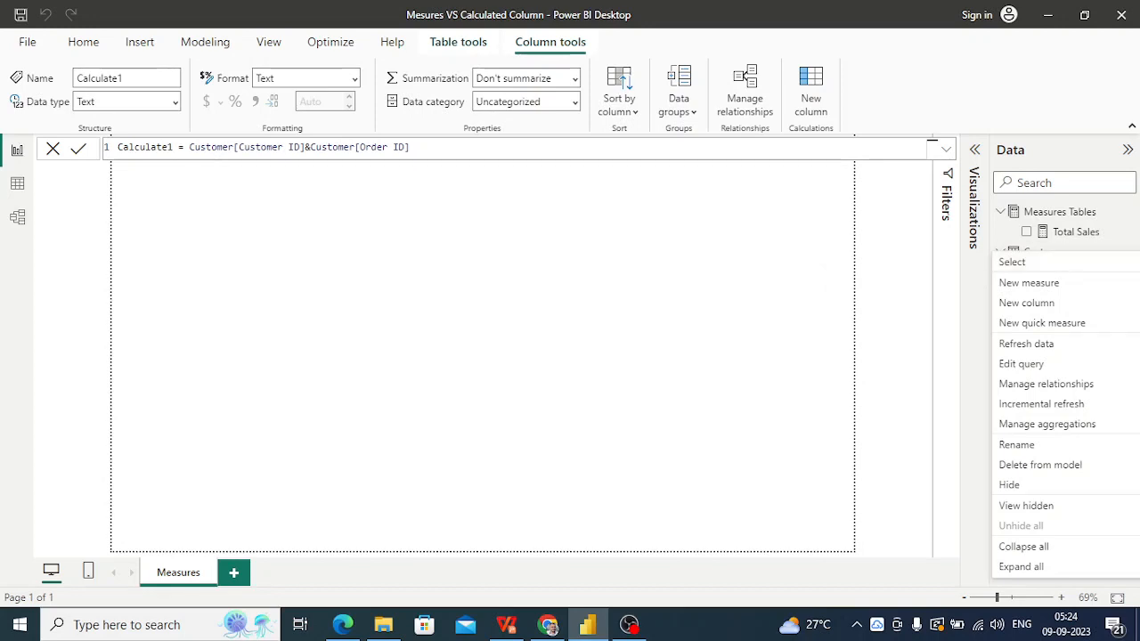
left_click(1076, 232)
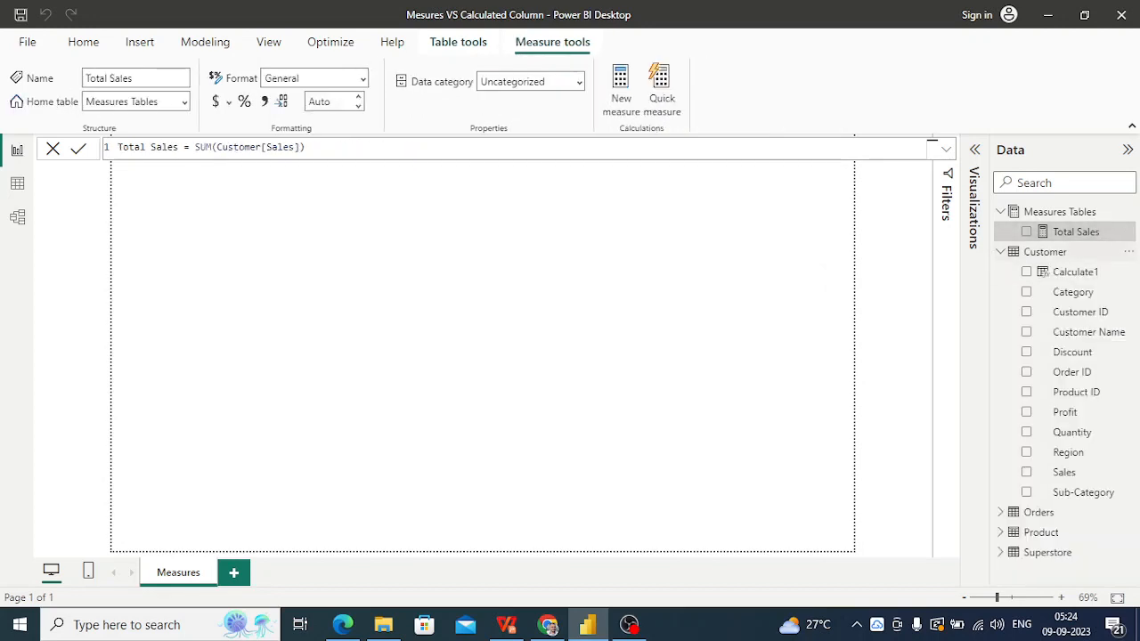
left_click(1045, 252)
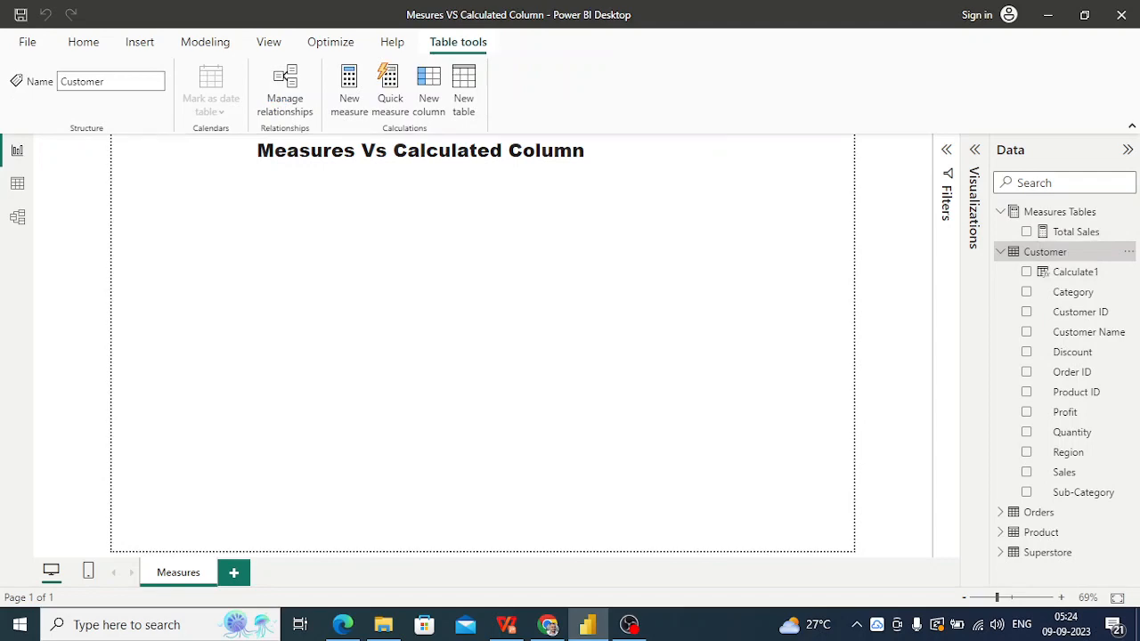
- Examine the Calculate1 values beside the source columns in the Customer table's data, and return to the report page
left_click(17, 184)
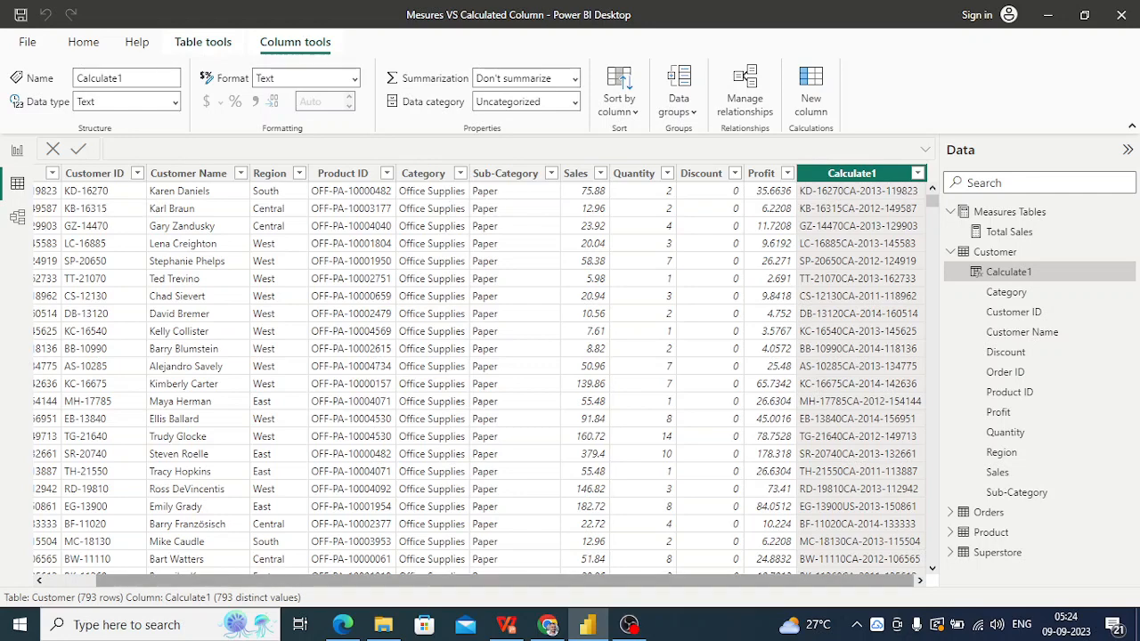
scroll(485, 374, "left", 2)
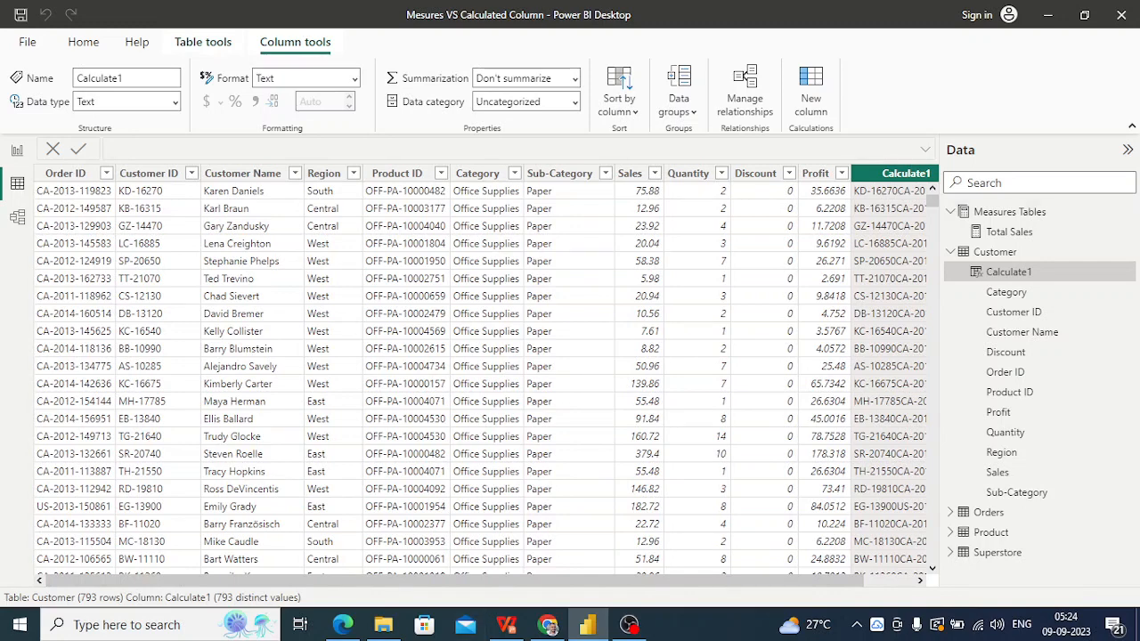
scroll(486, 375, "right", 2)
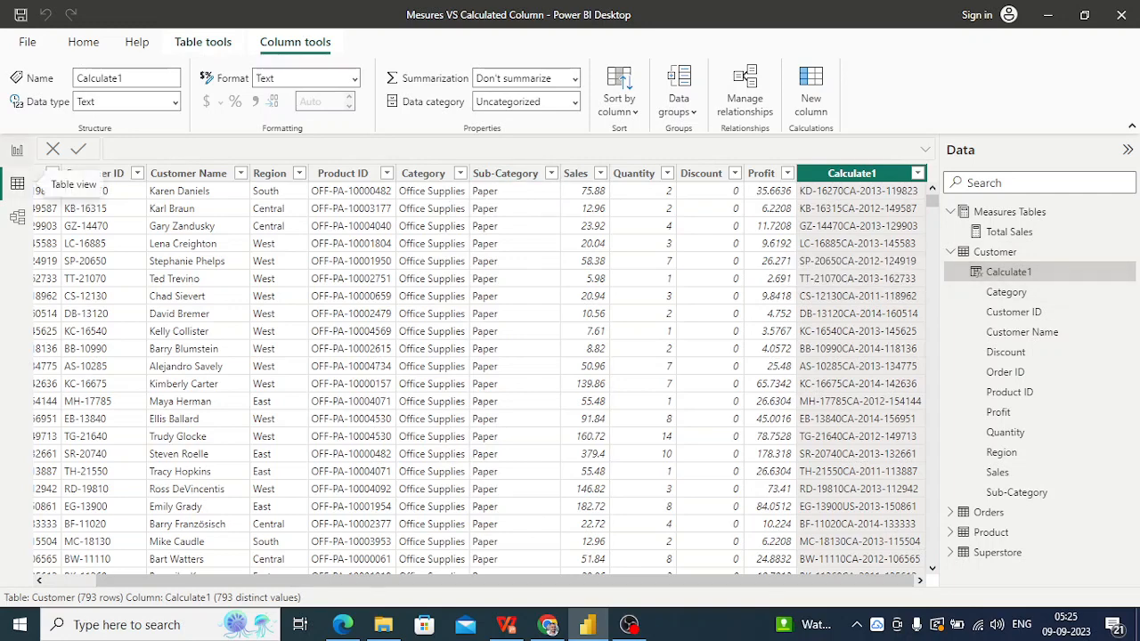
left_click(17, 151)
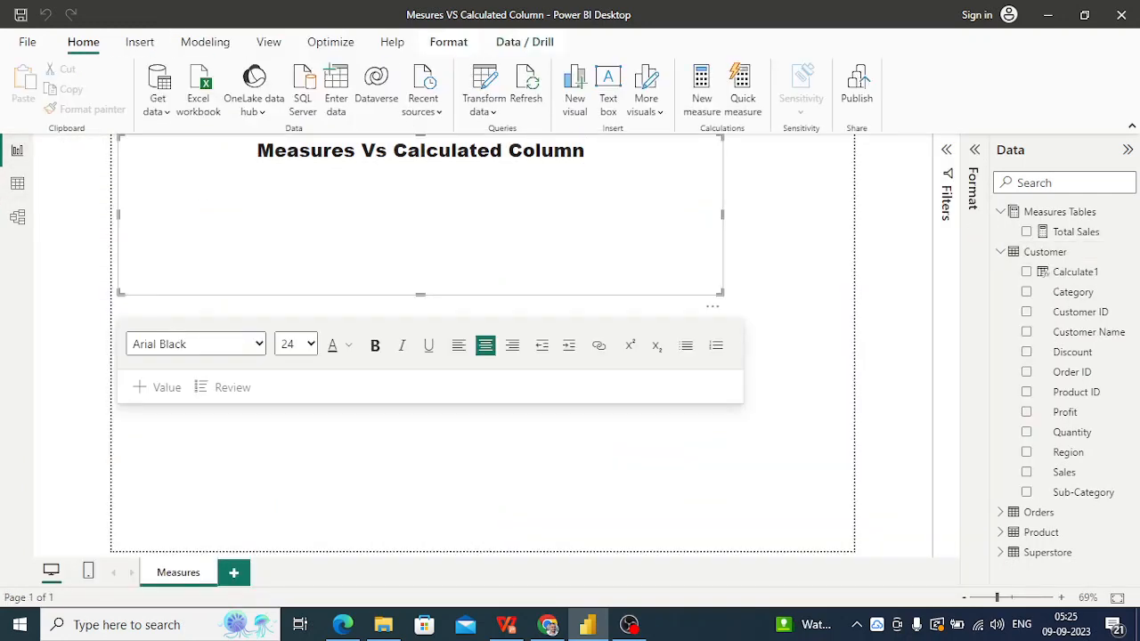
left_click(623, 472)
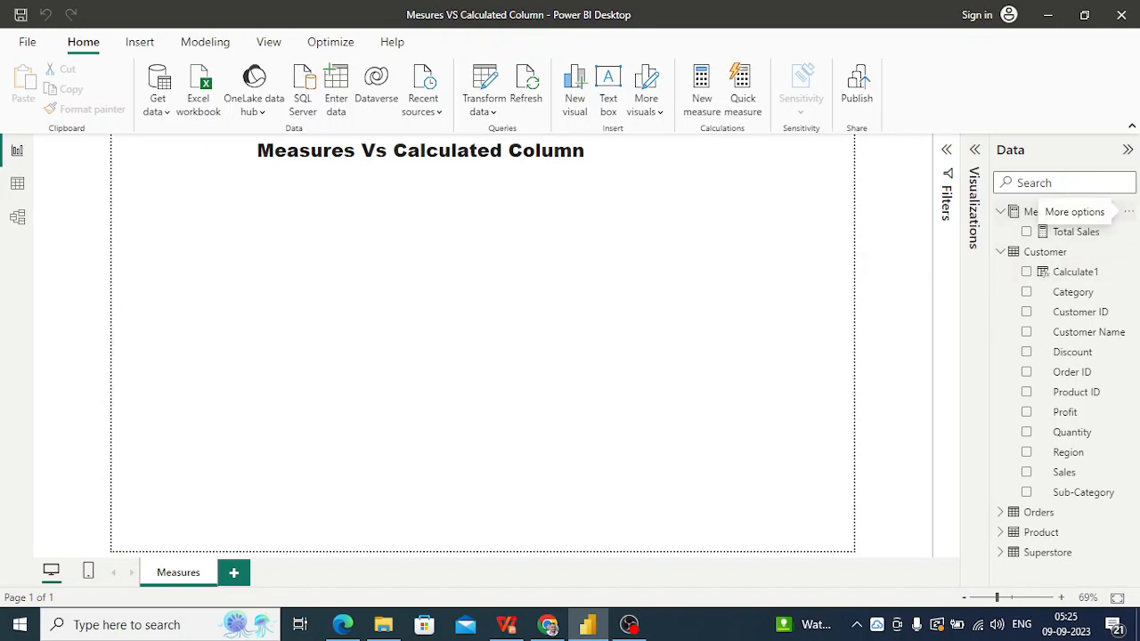
- Add a new measure named # customer to the Measures Tables table
left_click(1129, 211)
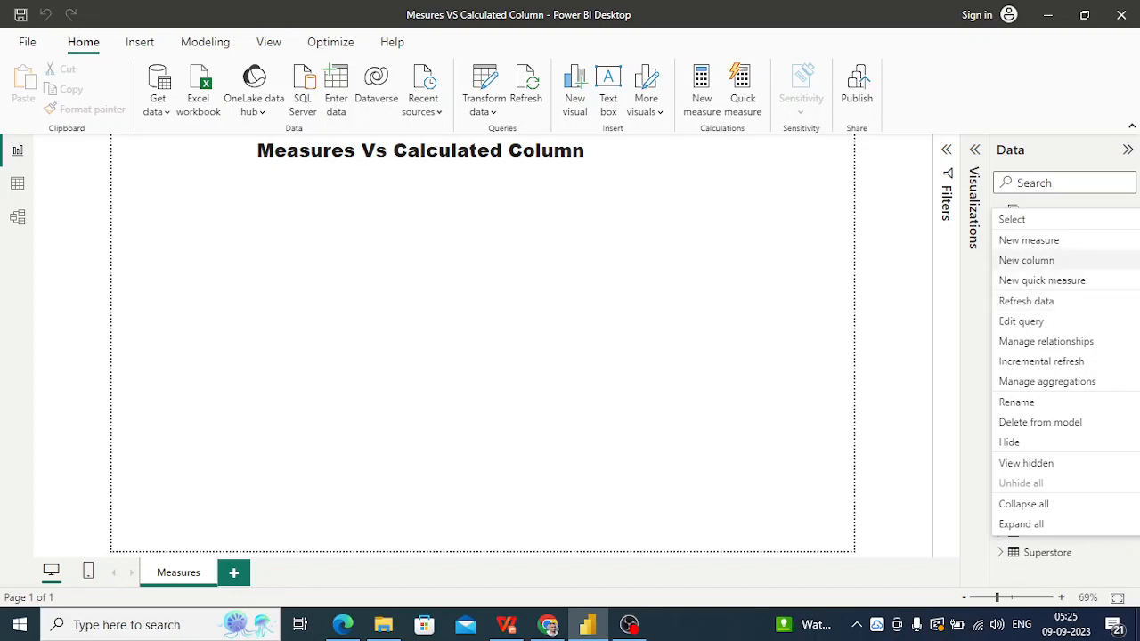
left_click(1129, 211)
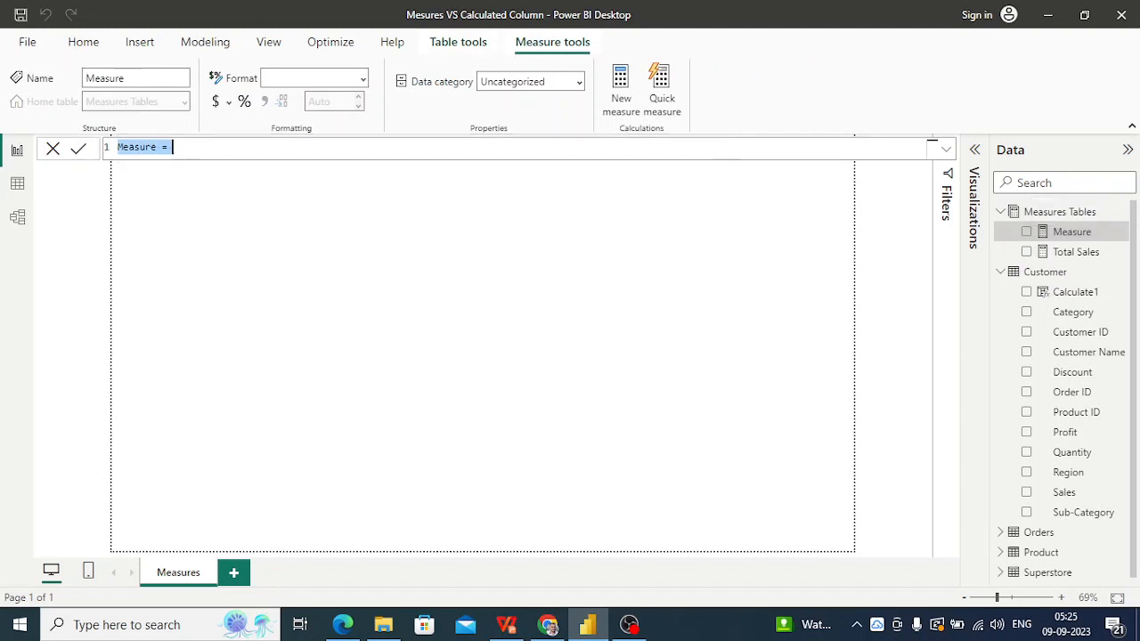
left_click(162, 147)
key("BackSpace")
key("BackSpace")
key("BackSpace")
key("BackSpace")
key("BackSpace")
key("BackSpace")
key("BackSpace")
key("BackSpace")
key("BackSpace")
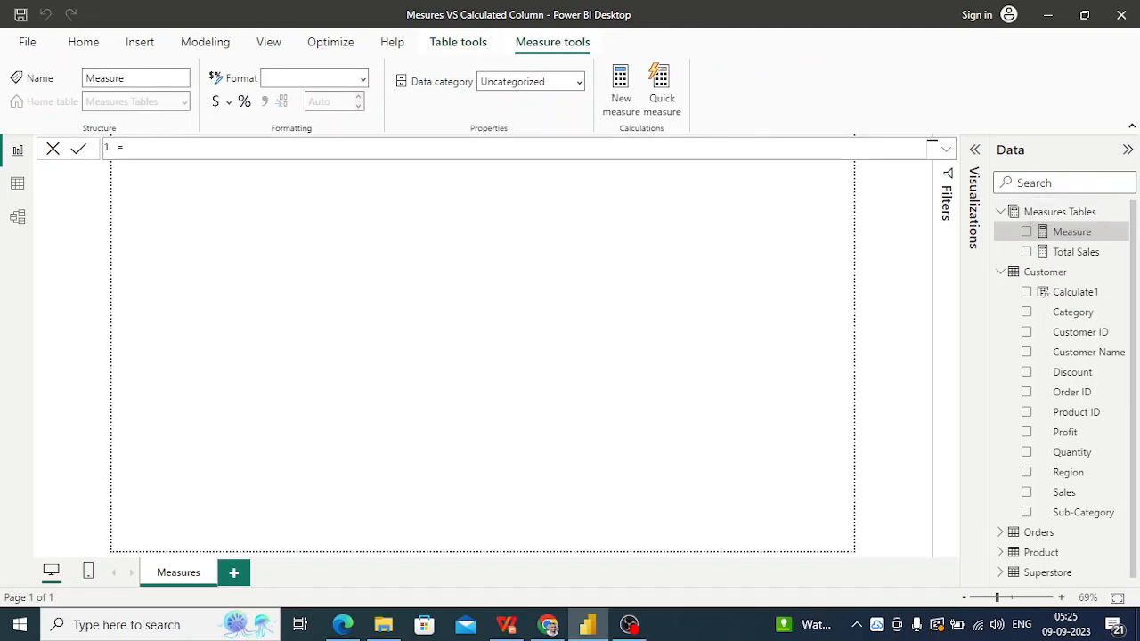
type("=")
type("# cus")
type("tomer")
- Define # customer as COUNT(Customer[Customer ID]) and commit the formula
key("Right")
type("coun")
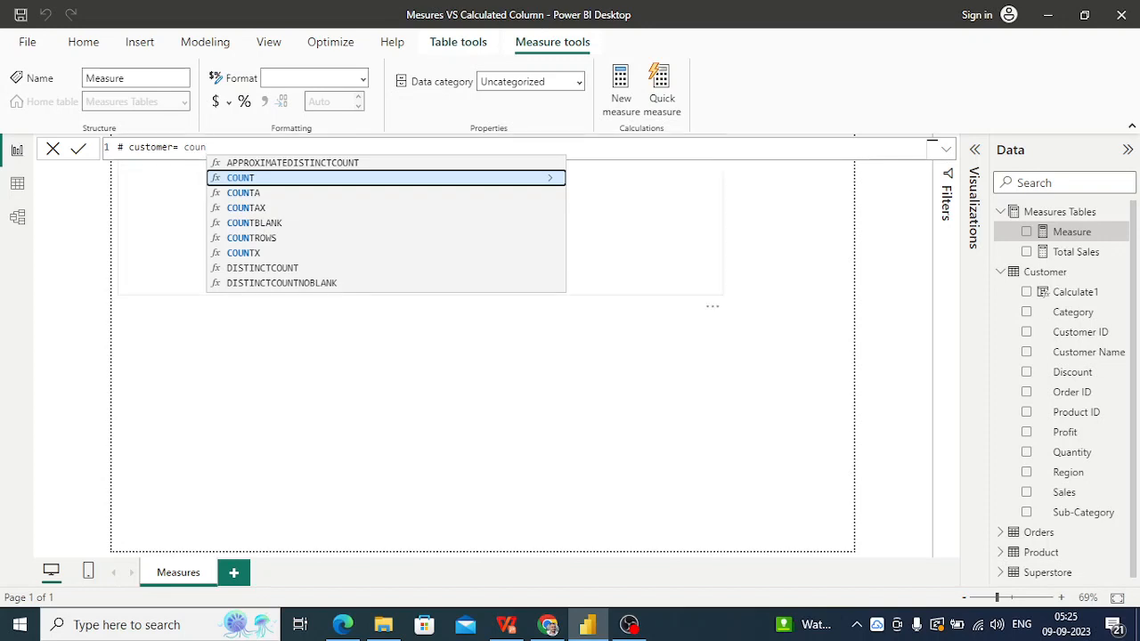
key("Tab")
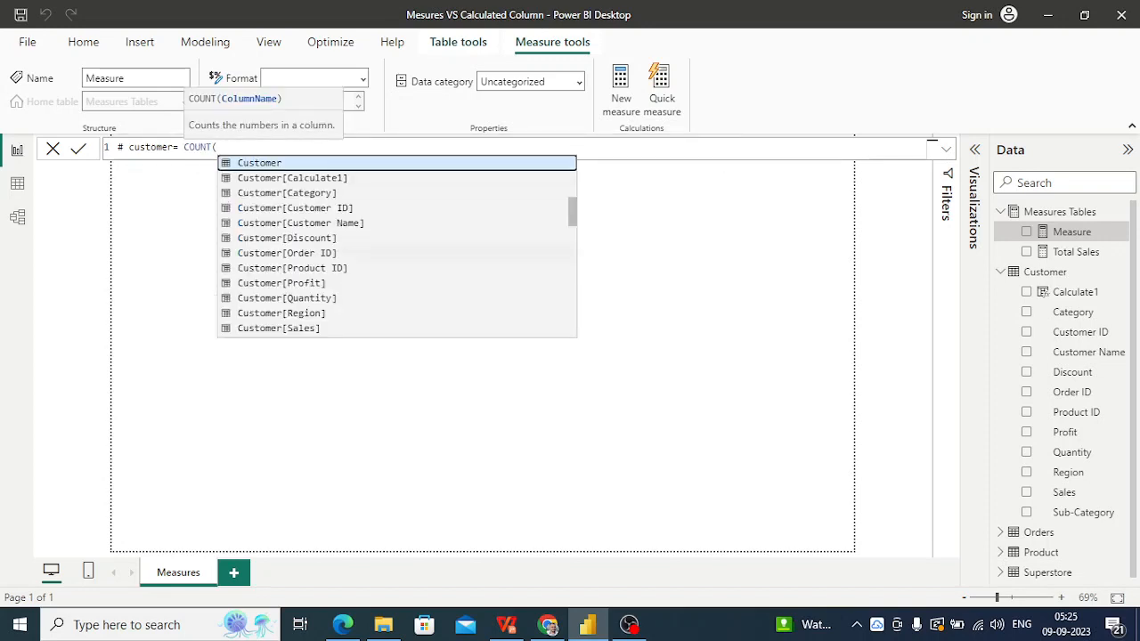
left_click(295, 208)
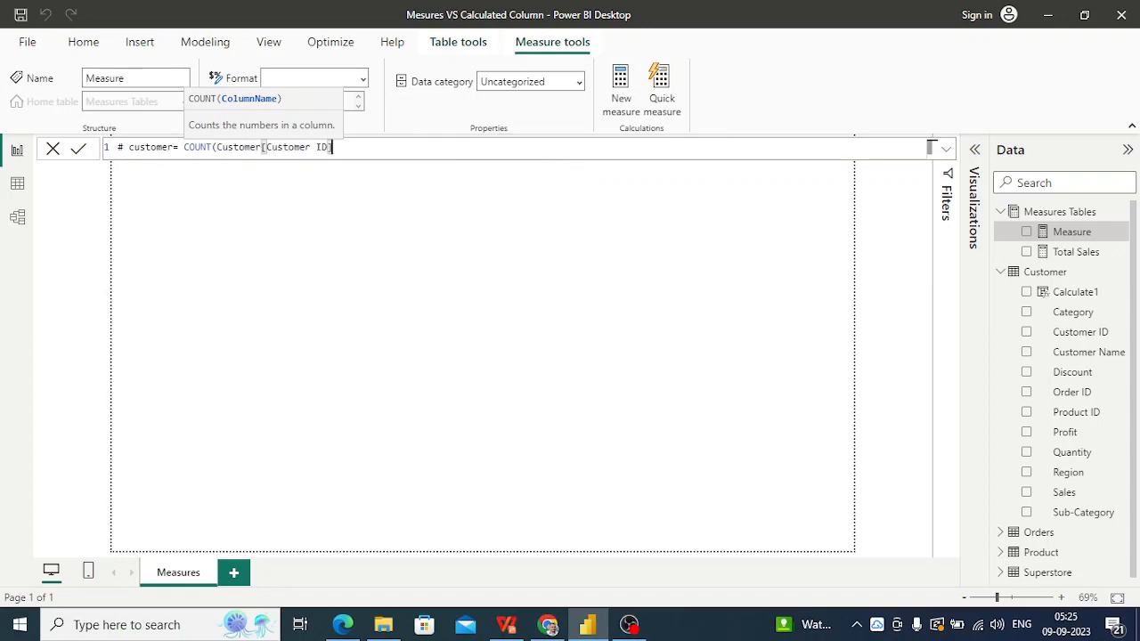
type(")")
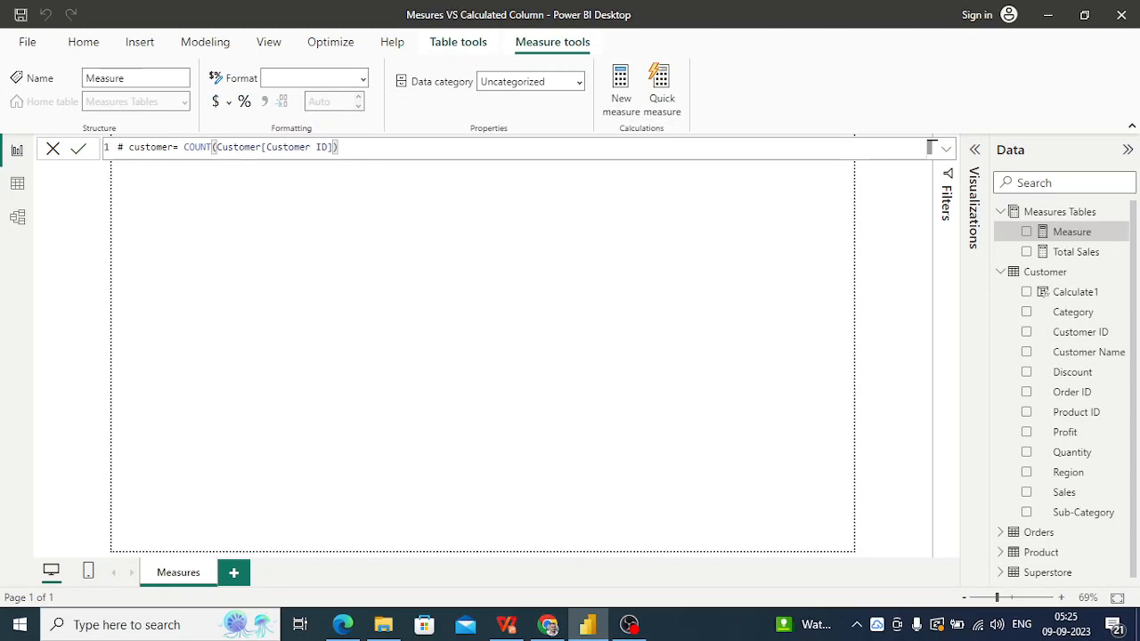
left_click(77, 147)
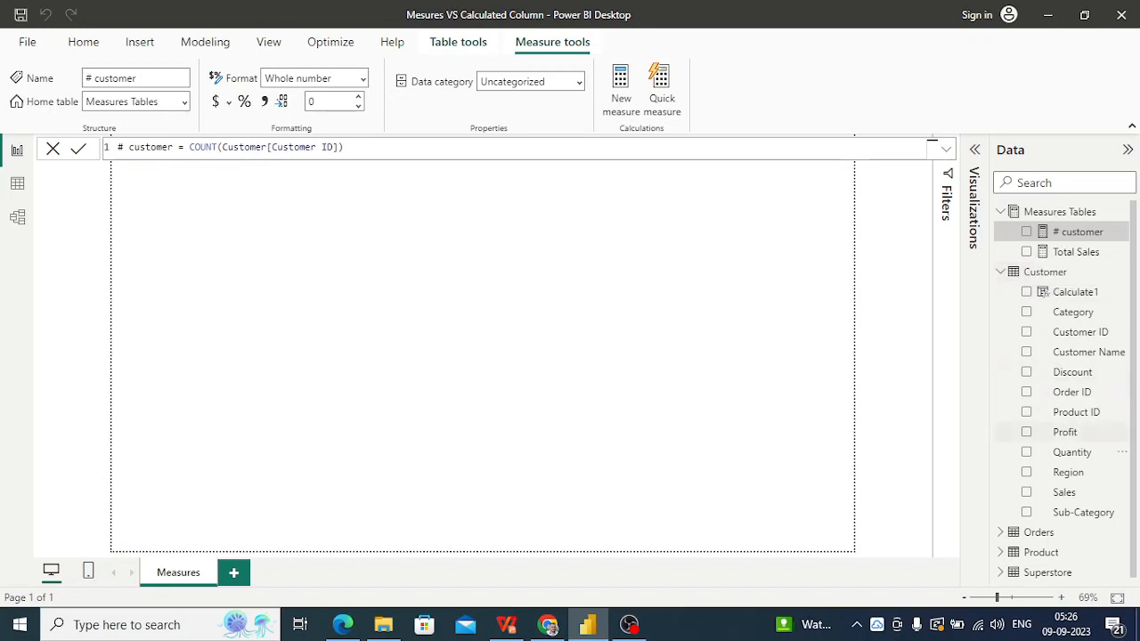
- Inspect the distinct values of the Sub-Category and Region columns in the Customer table's data
left_click(1068, 472)
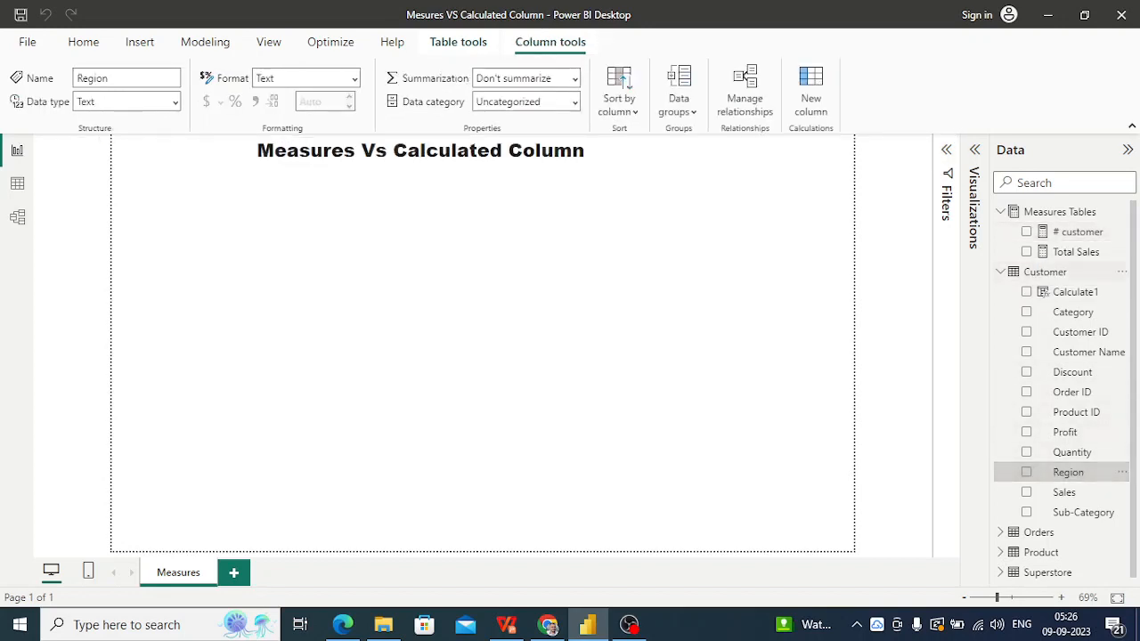
left_click(1045, 272)
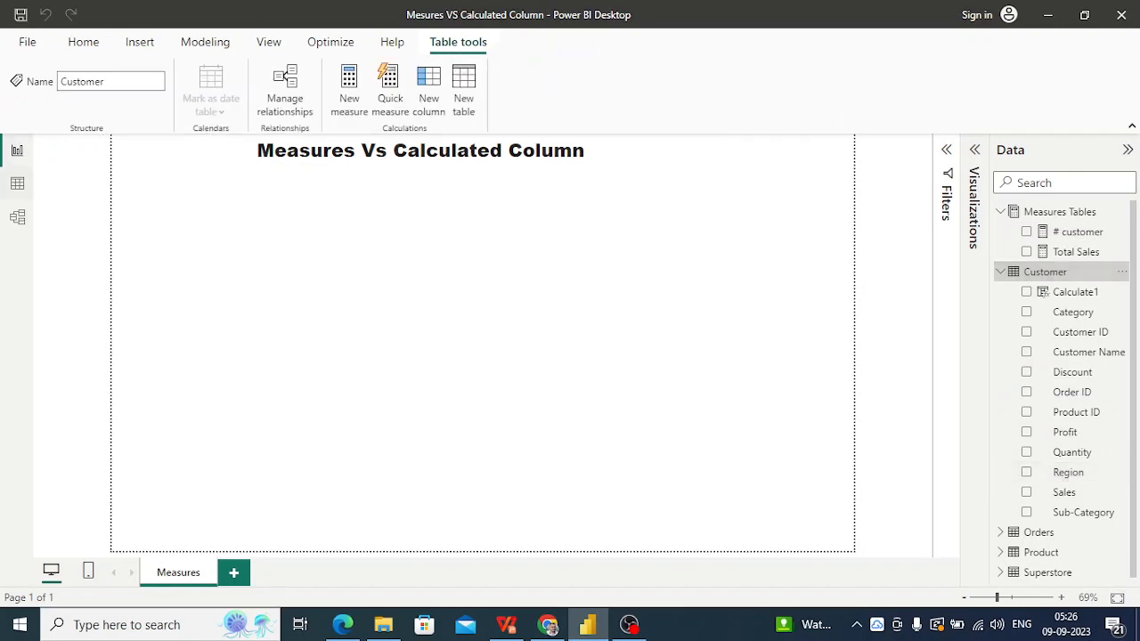
left_click(17, 183)
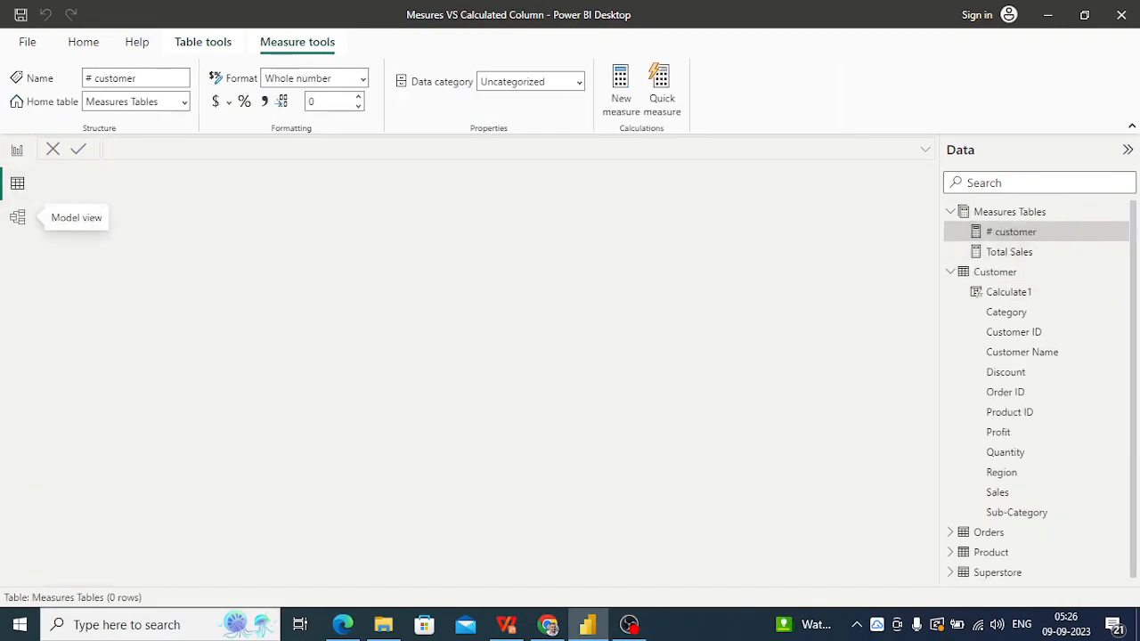
left_click(995, 272)
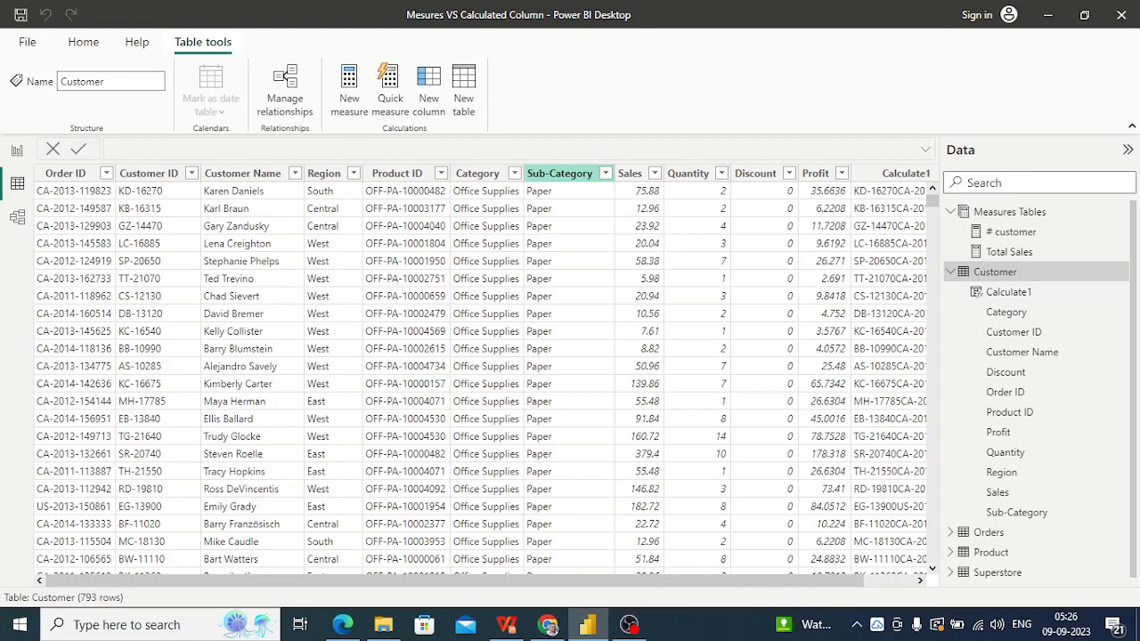
left_click(605, 173)
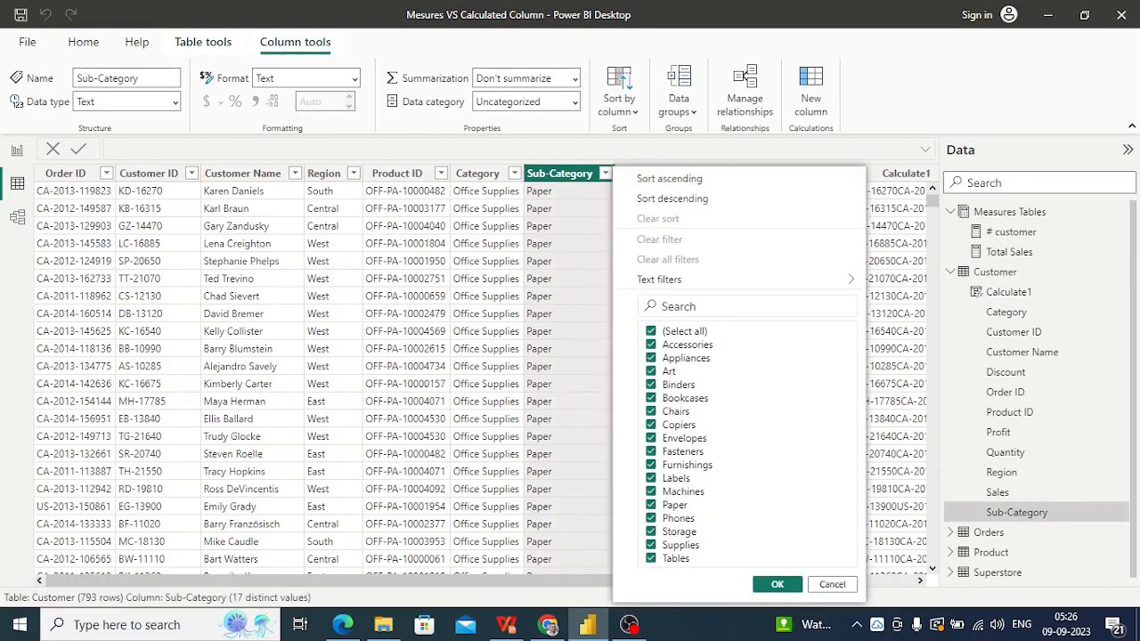
left_click(353, 173)
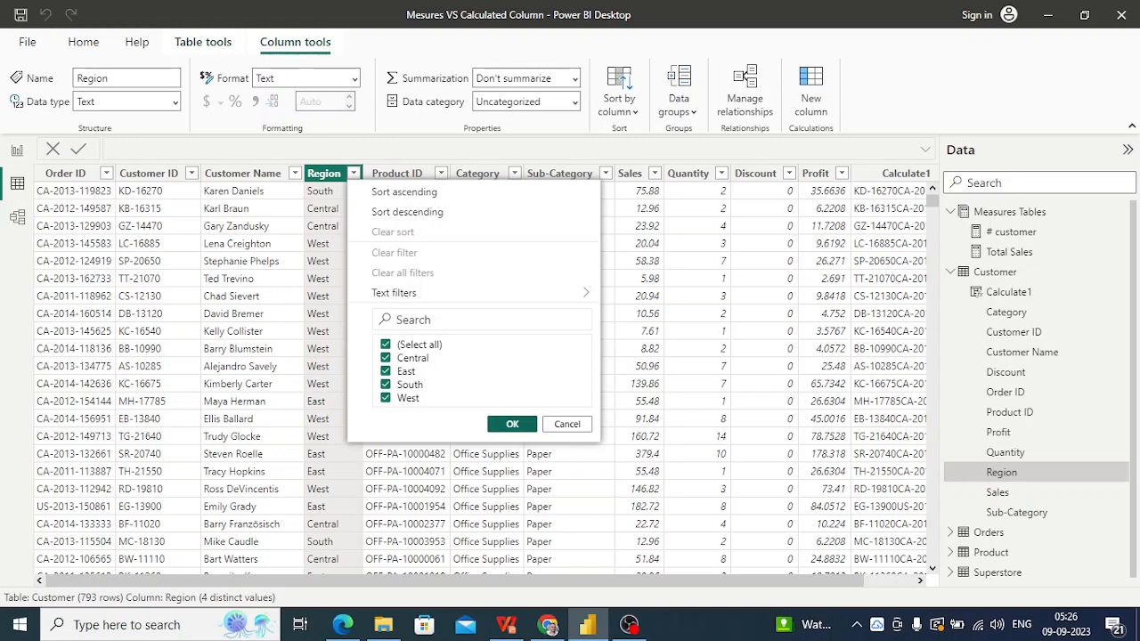
left_click(332, 313)
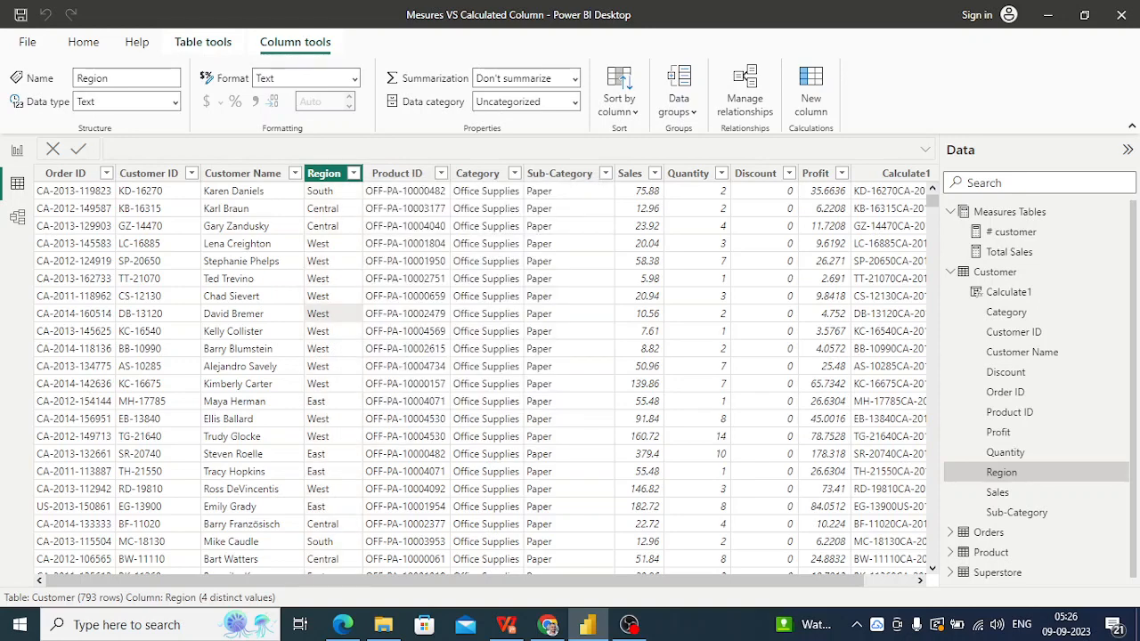
key("alt+Tab")
key("alt+Tab")
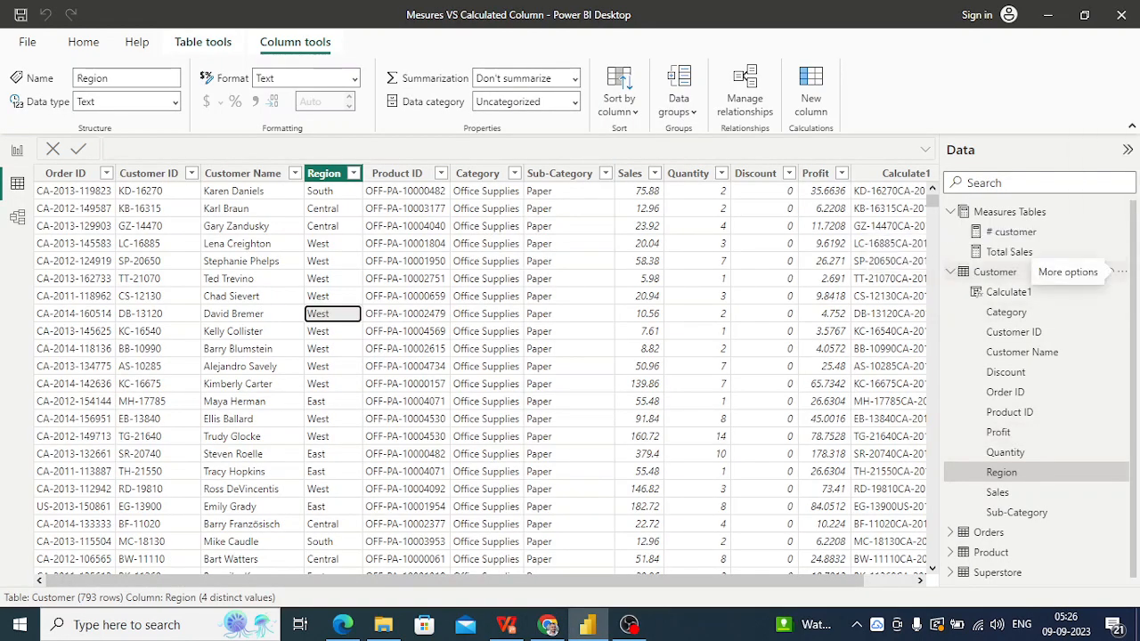
- Add a new calculated column named Region Sort to the Customer table and start its formula with an IF function
left_click(1119, 271)
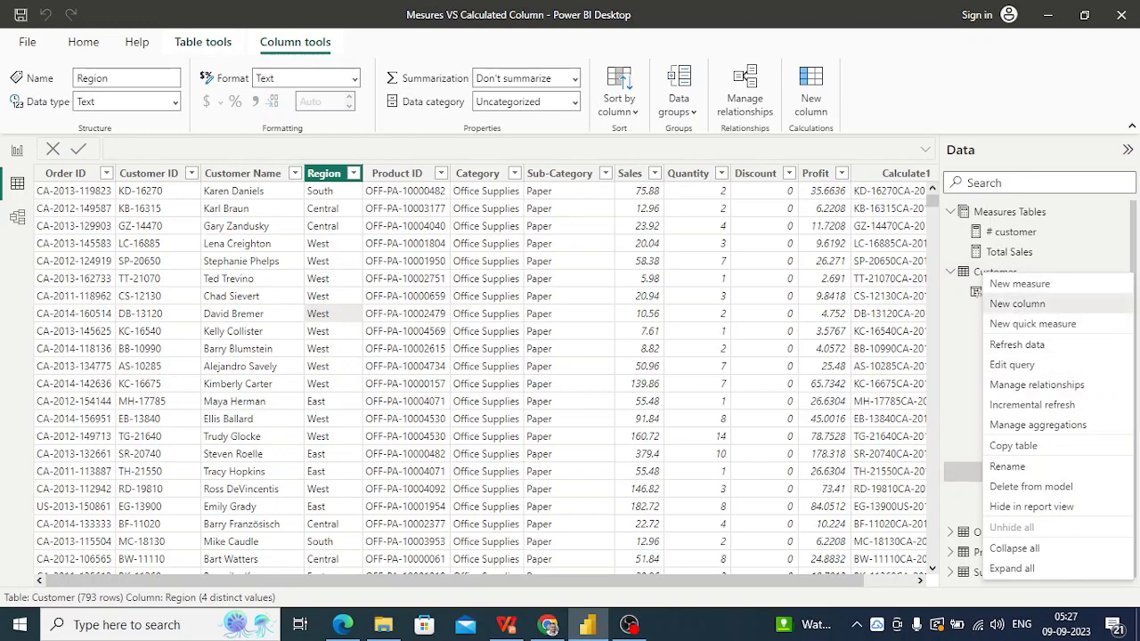
left_click(1123, 272)
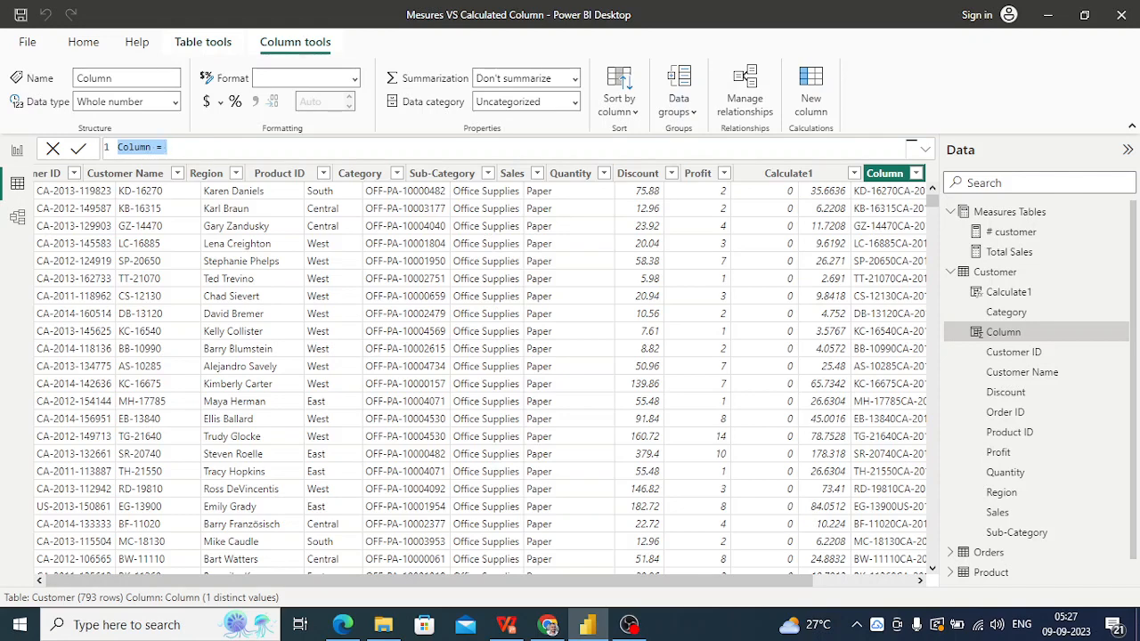
left_click(148, 147)
key("BackSpace")
key("BackSpace")
key("BackSpace")
key("BackSpace")
key("BackSpace")
key("BackSpace")
key("BackSpace")
key("BackSpace")
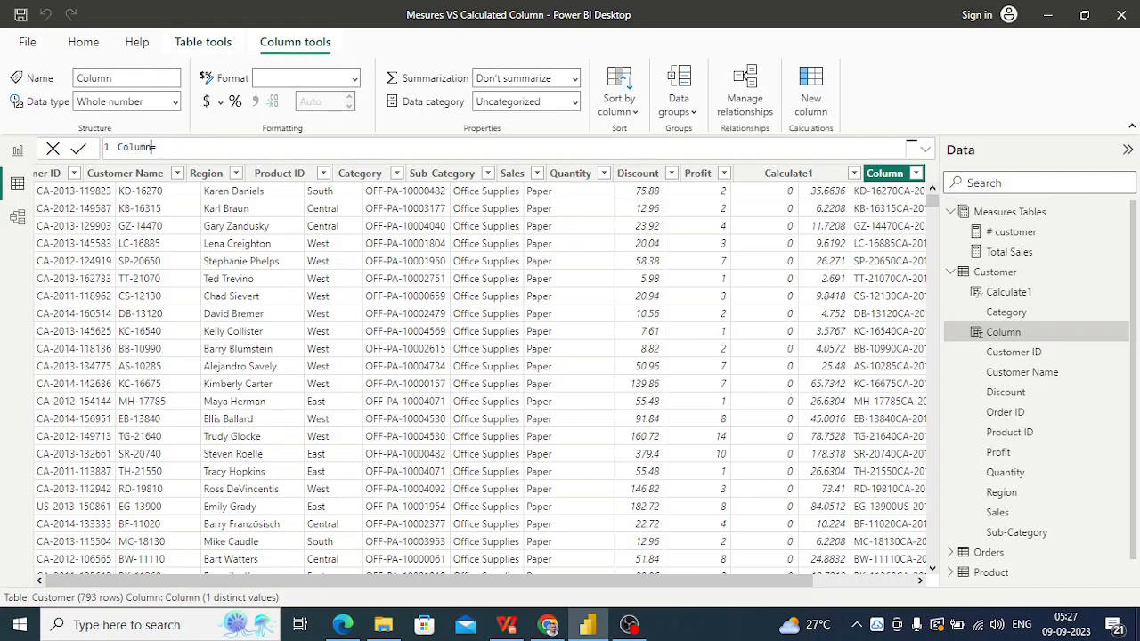
type("Region Sort= if")
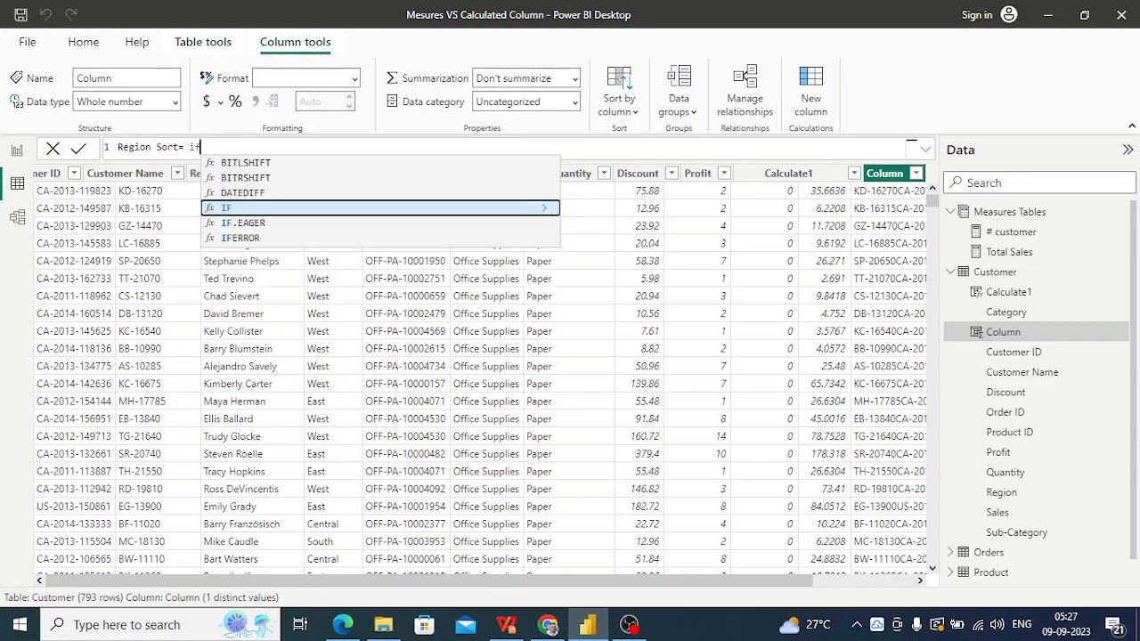
- Set the logical test of Region Sort's IF function to Customer[Region]="South"
key("Tab")
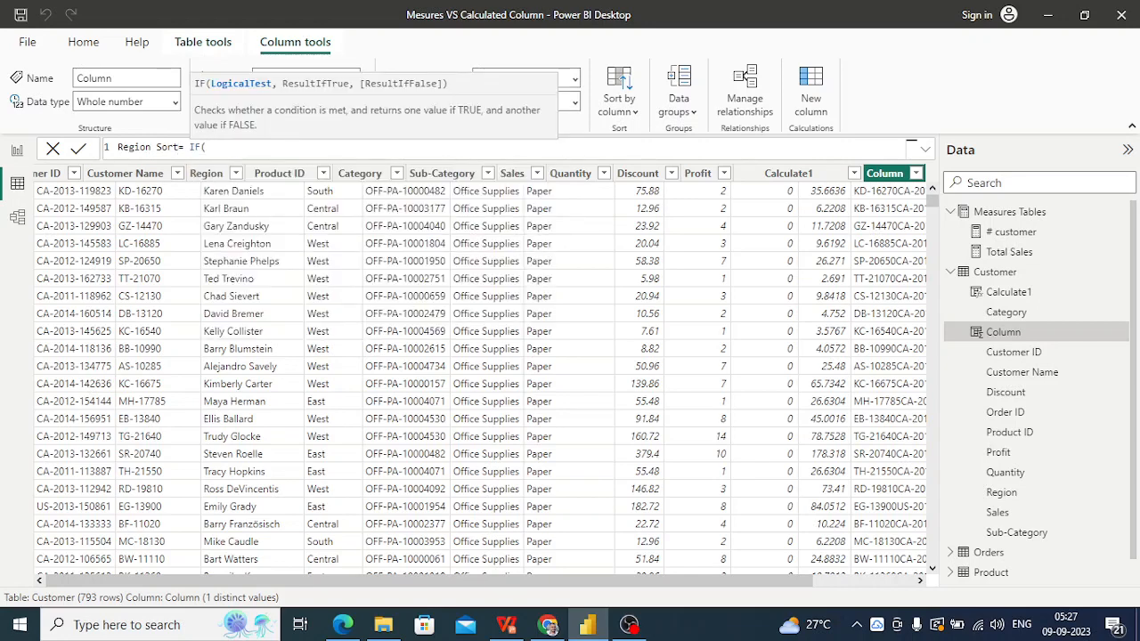
type("r[Re")
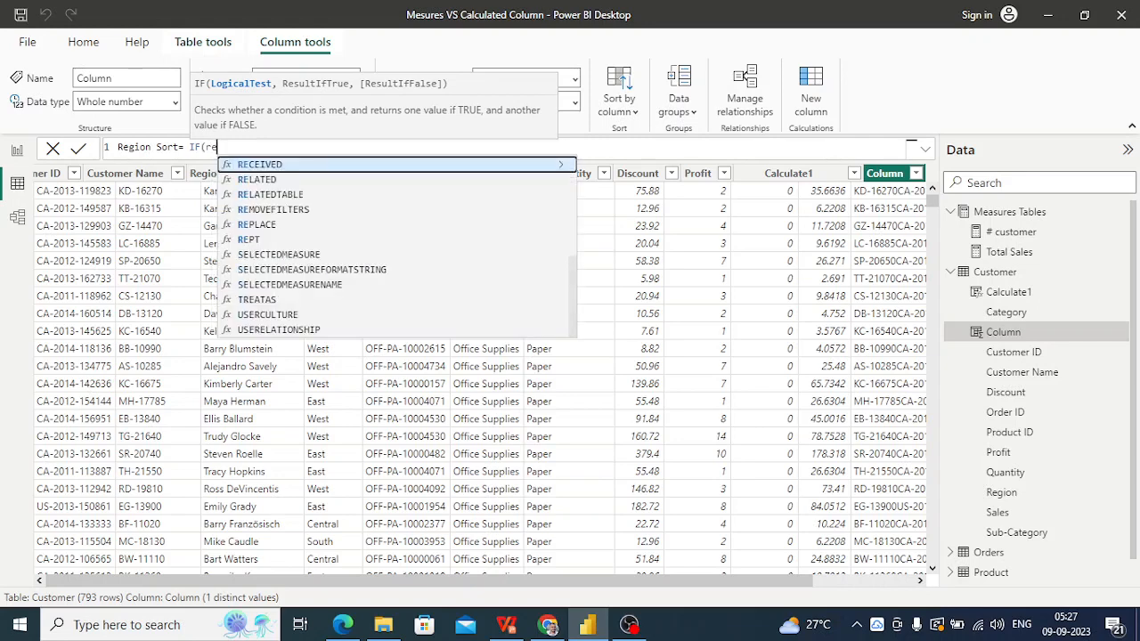
type("gi")
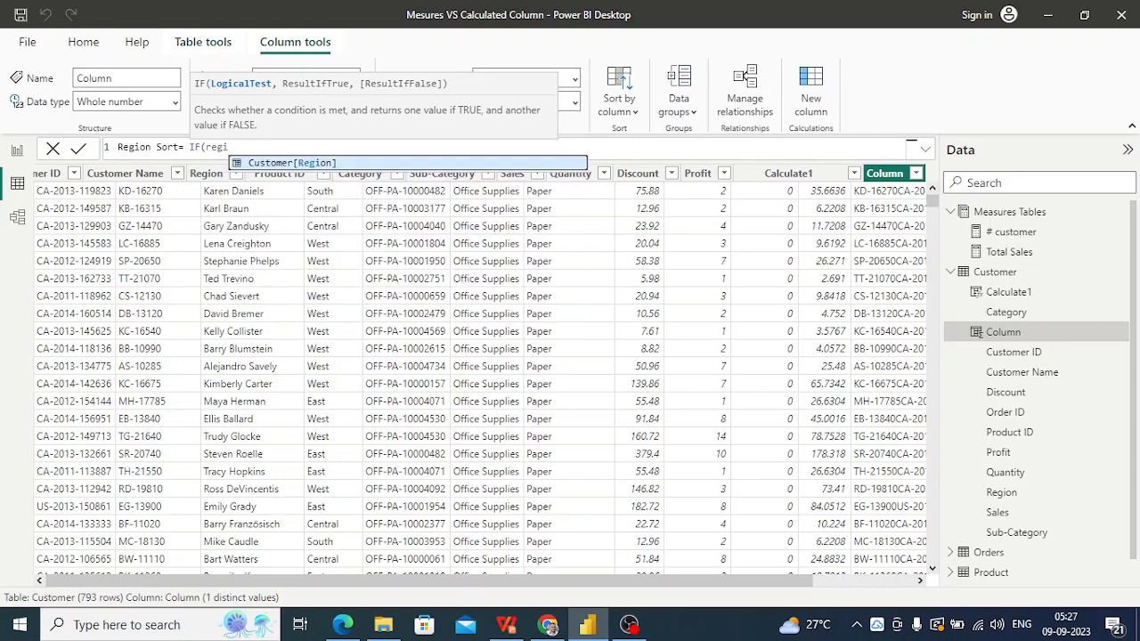
key("Tab")
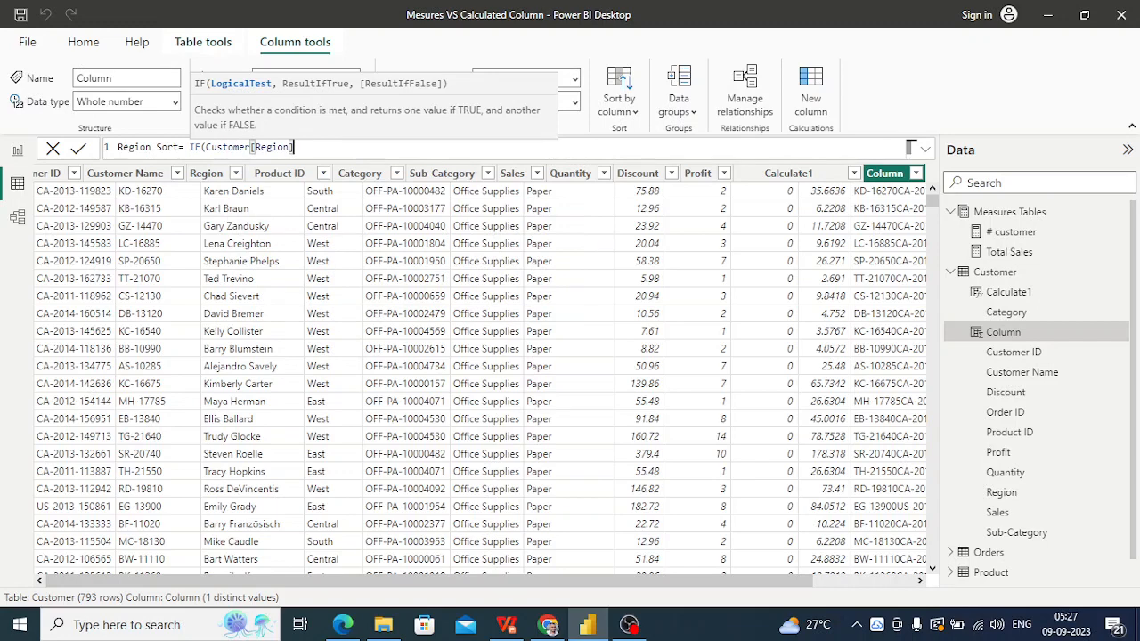
type("='")
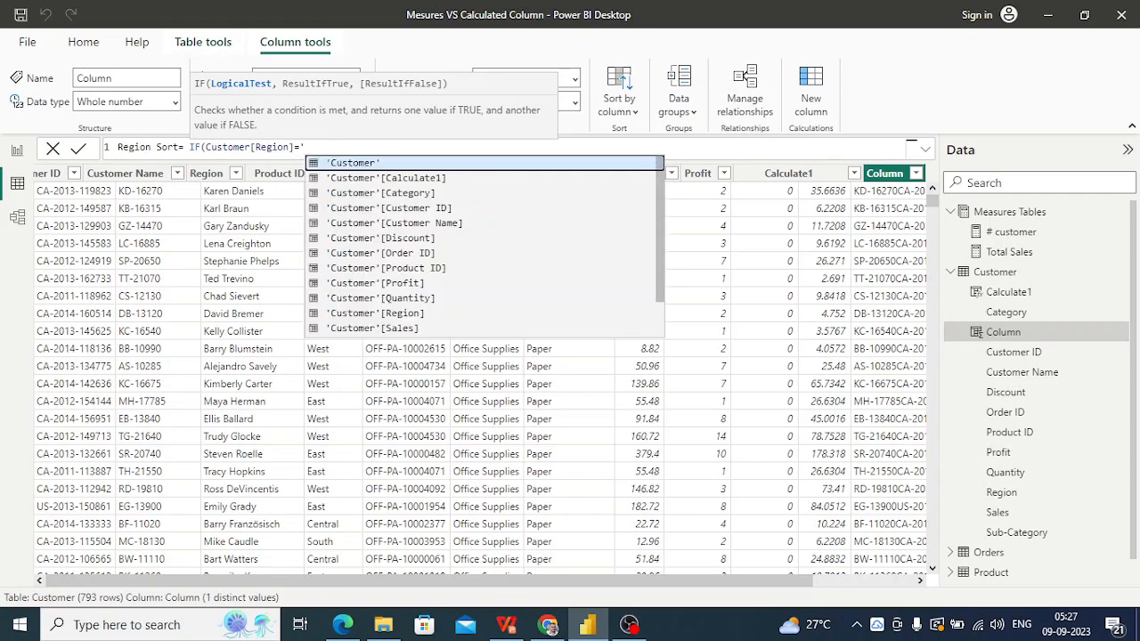
key("BackSpace")
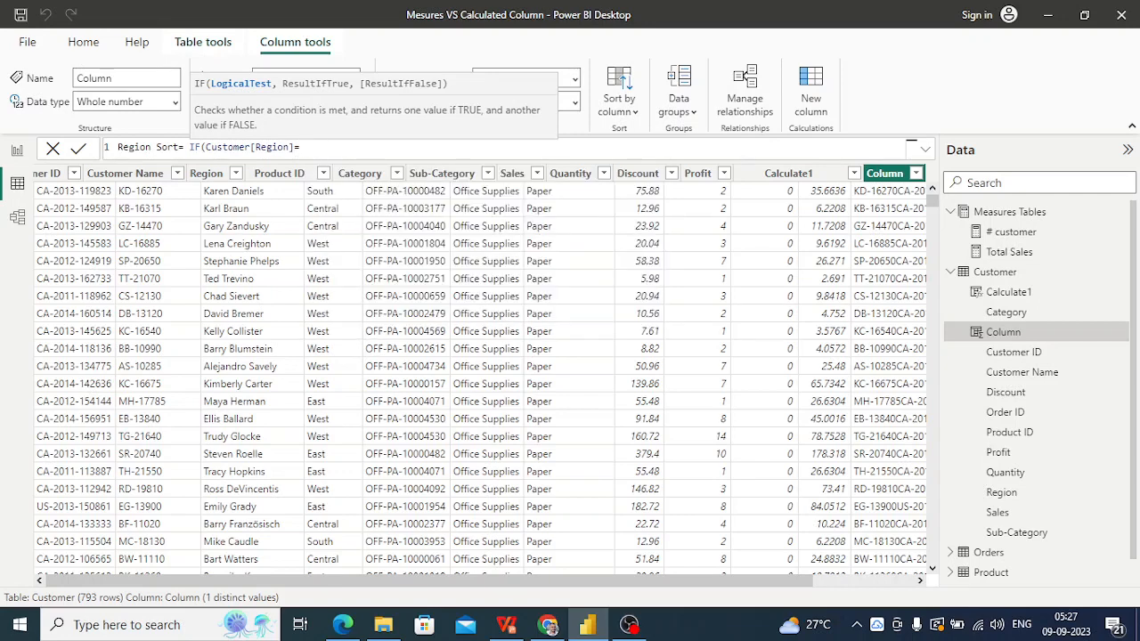
type("\"Sount")
key("BackSpace")
key("BackSpace")
type("th\",S")
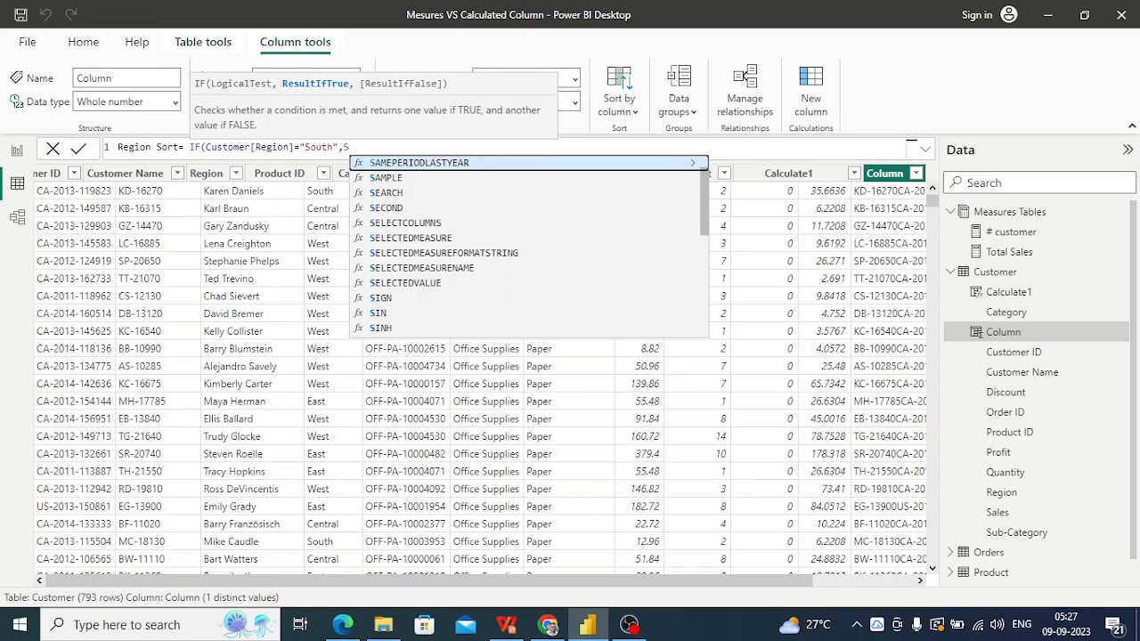
- Make Region Sort return "S" for South and nest an IF that returns "W" when Customer[Region]="West"
key("BackSpace")
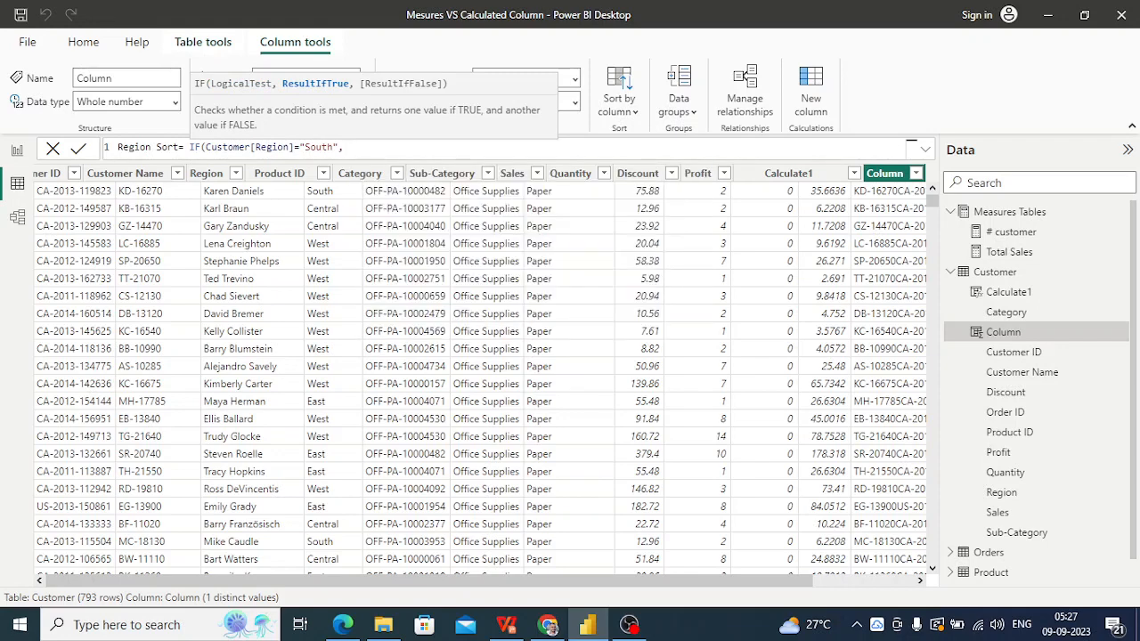
type("\"S\",IF(")
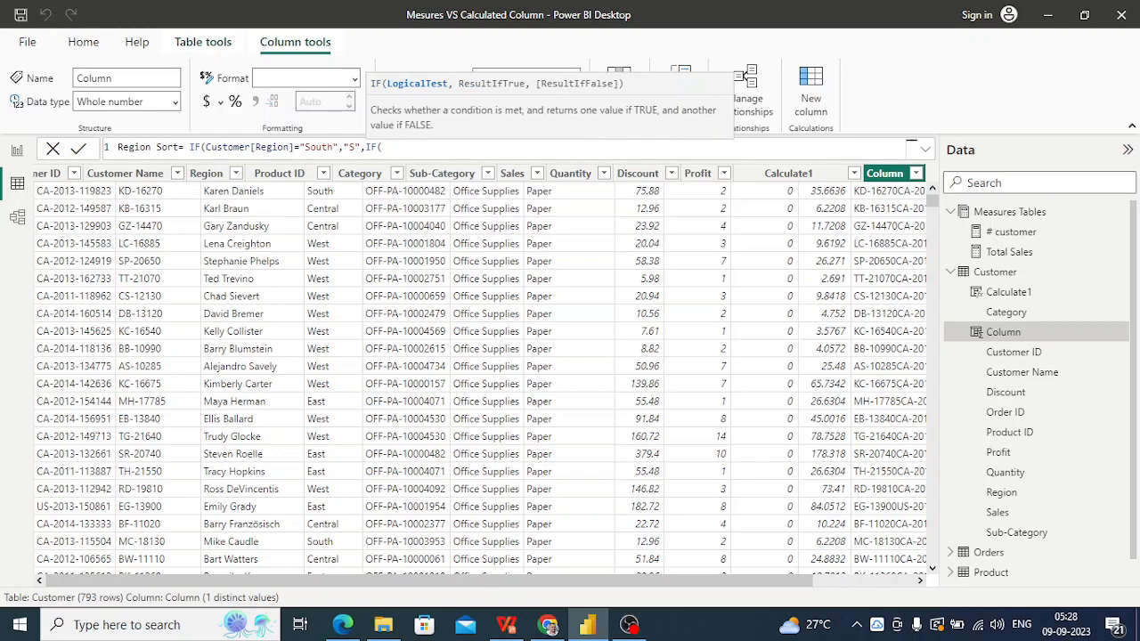
type("cu")
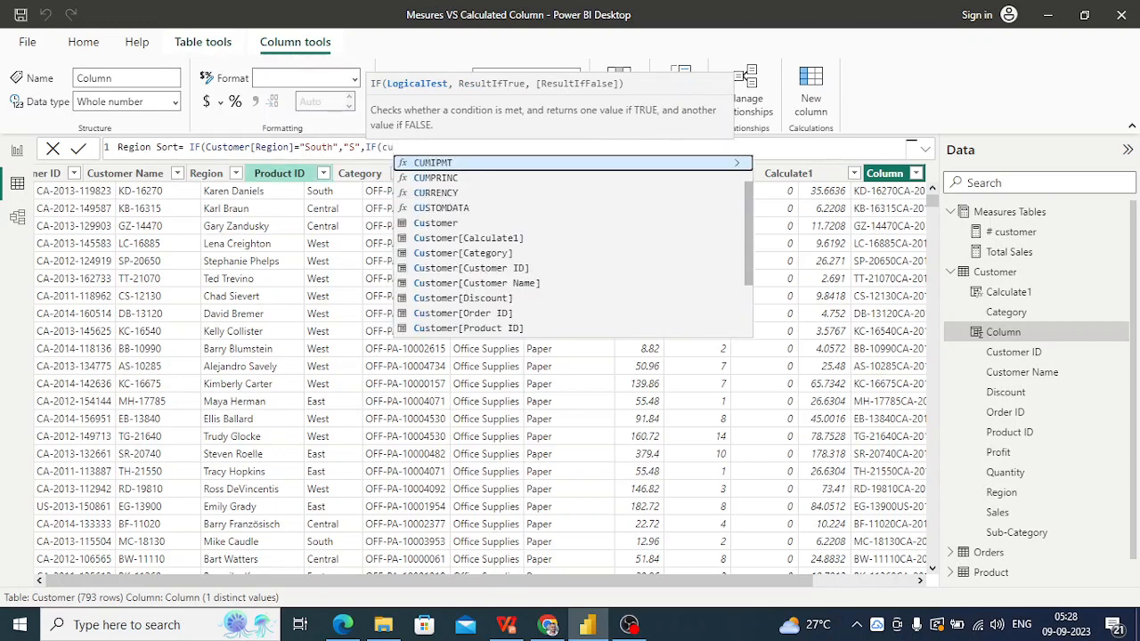
type("stome")
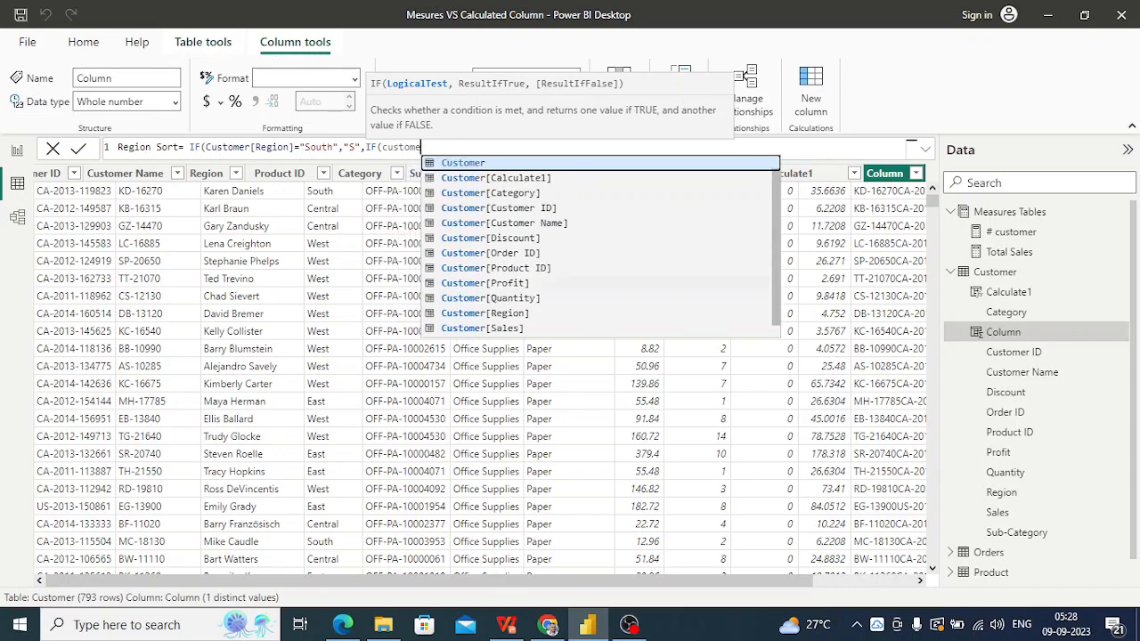
left_click(485, 314)
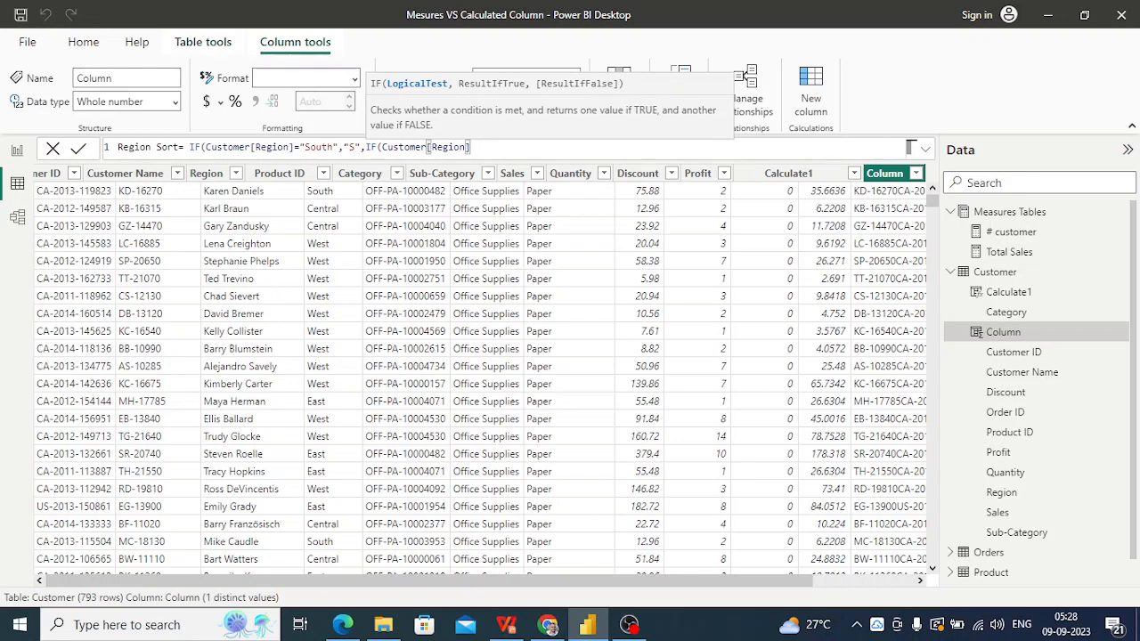
type("=\"West\",\"W")
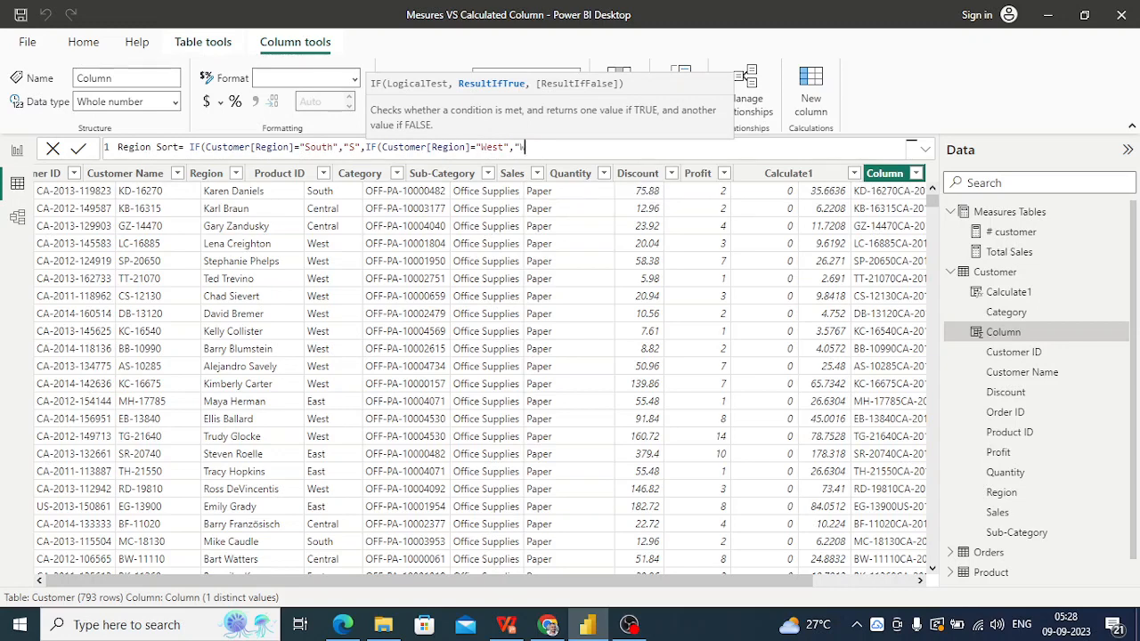
type("\",if")
key("Tab")
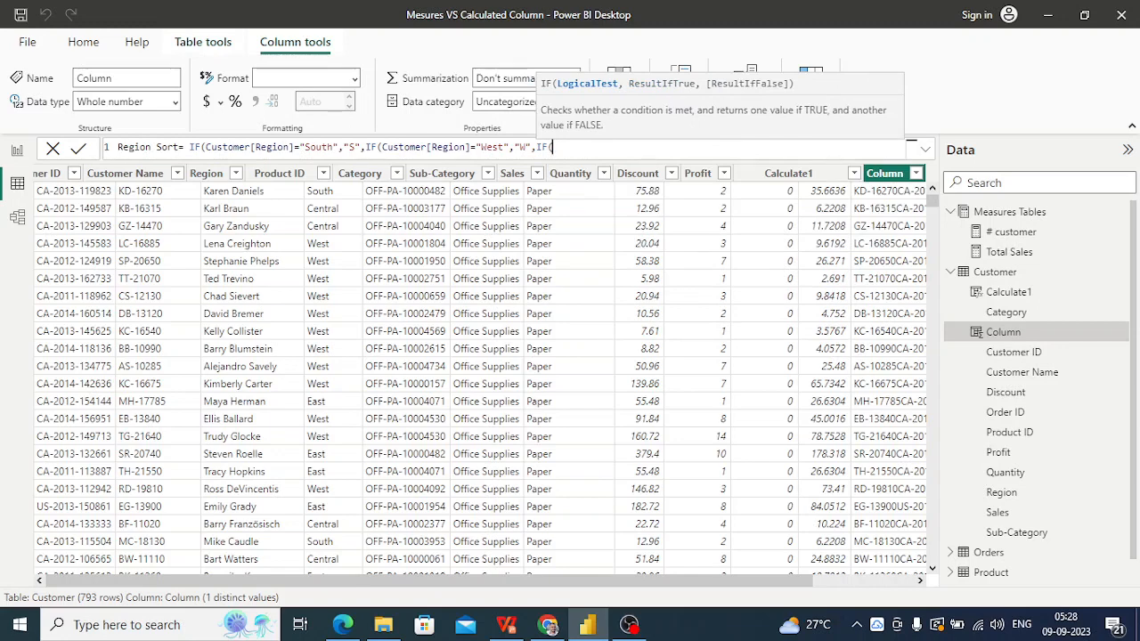
- Set the third nested IF to return "E" when Customer[Region]="East", with another IF as its false result
type("cust")
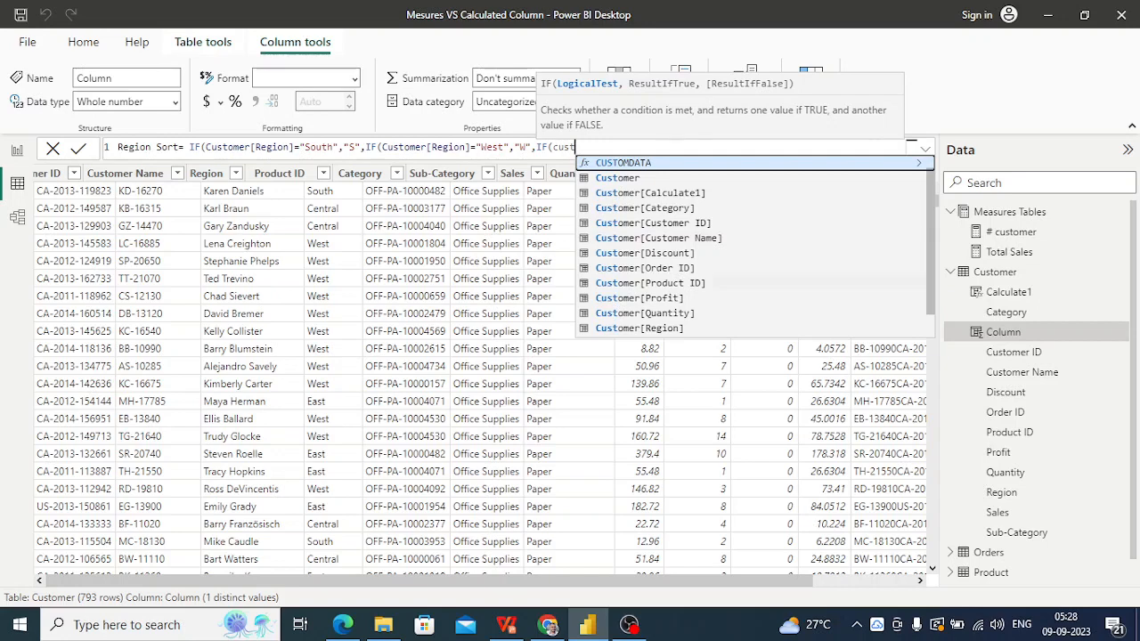
left_click(640, 329)
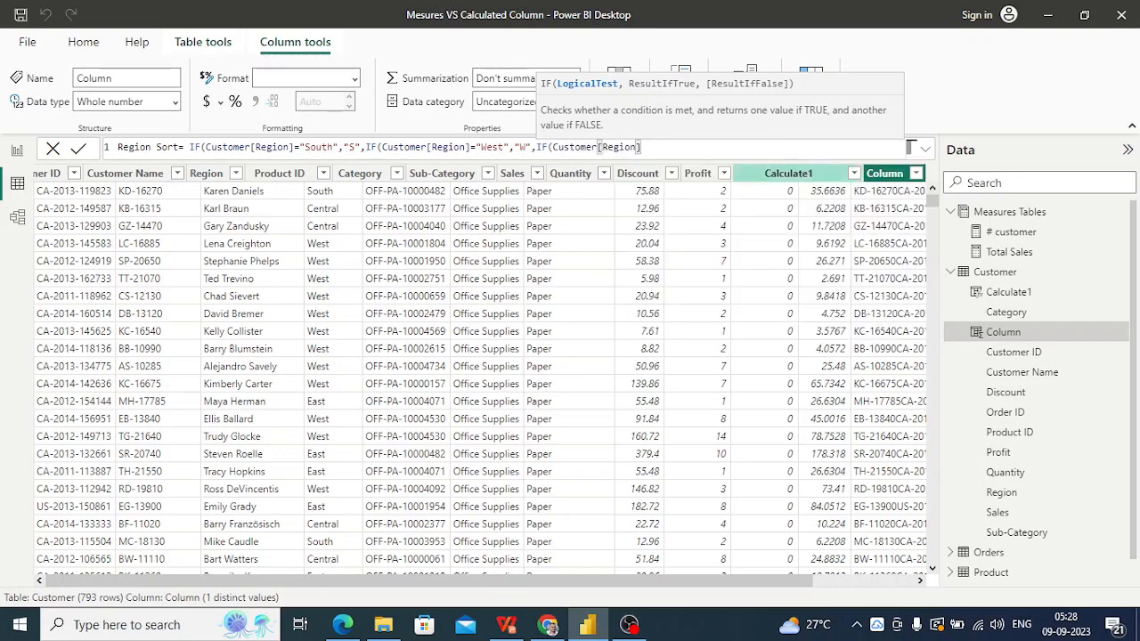
type("=")
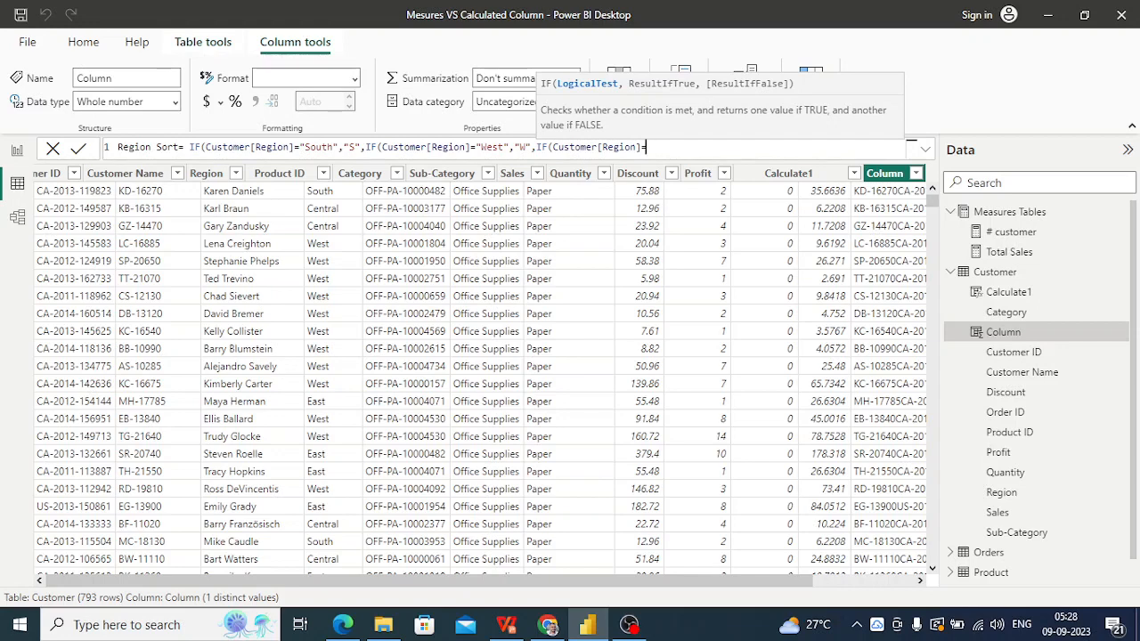
type("E")
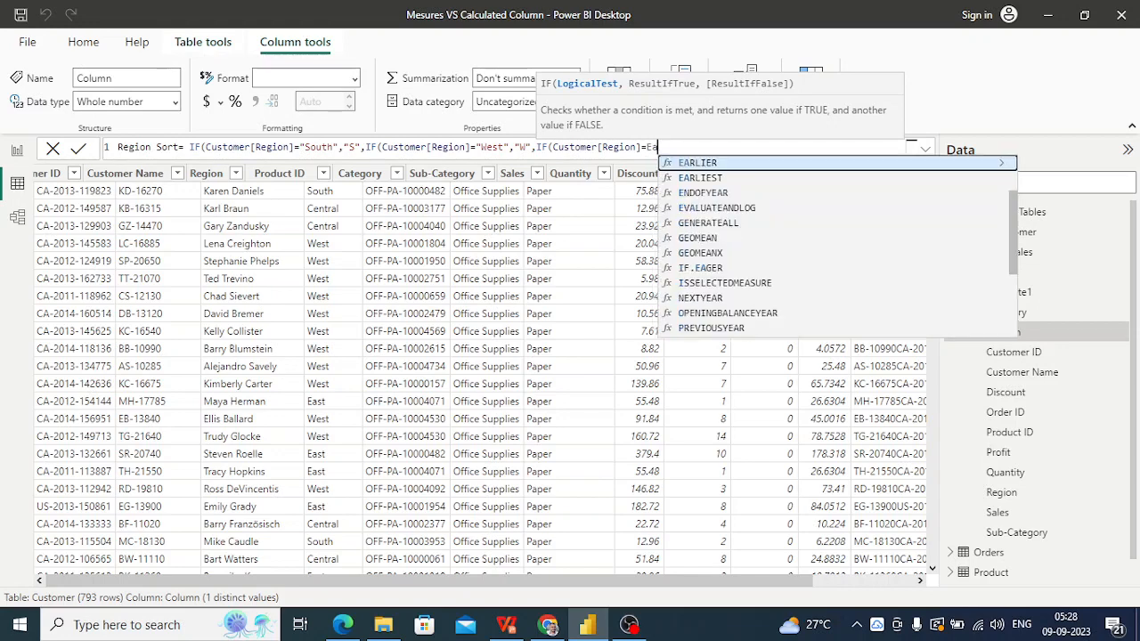
key("BackSpace")
type("\"")
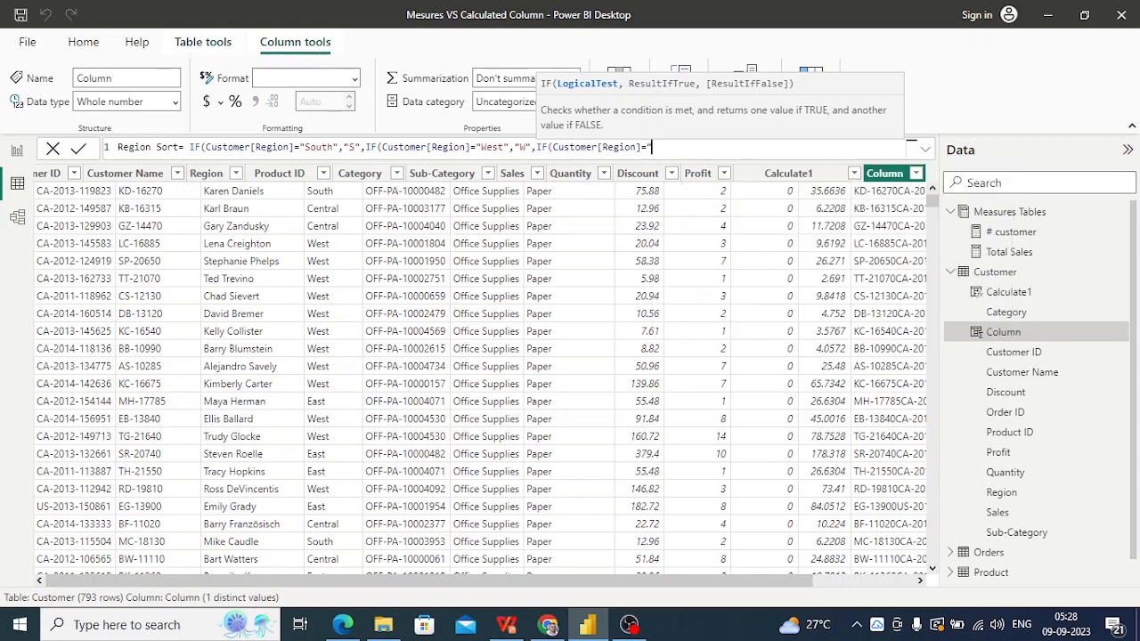
type("EAS")
key("Home")
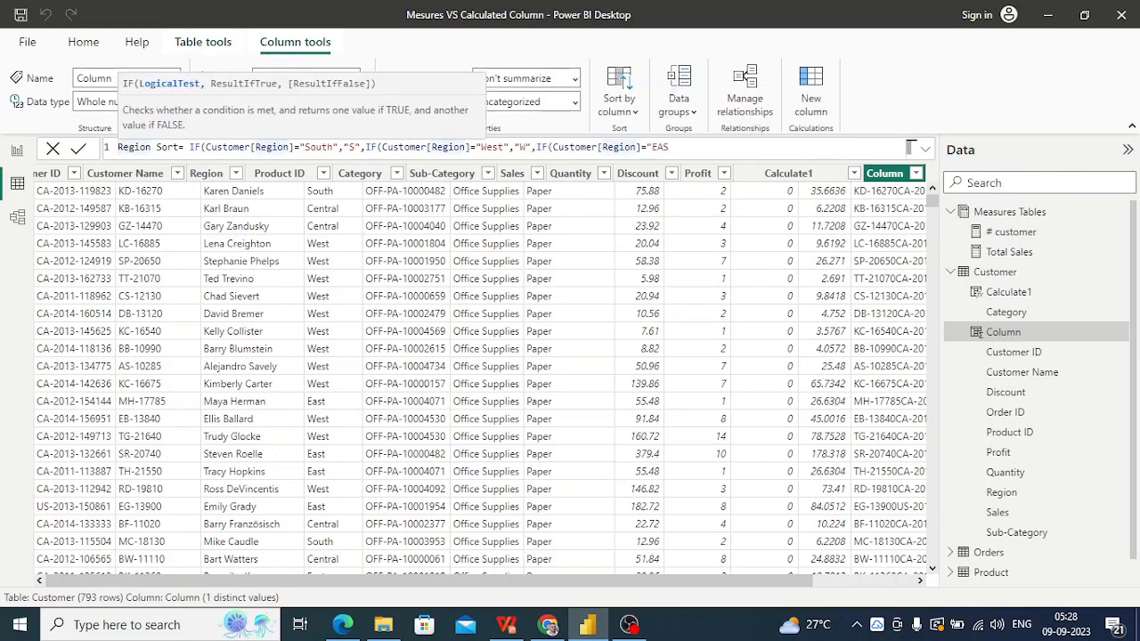
key("End")
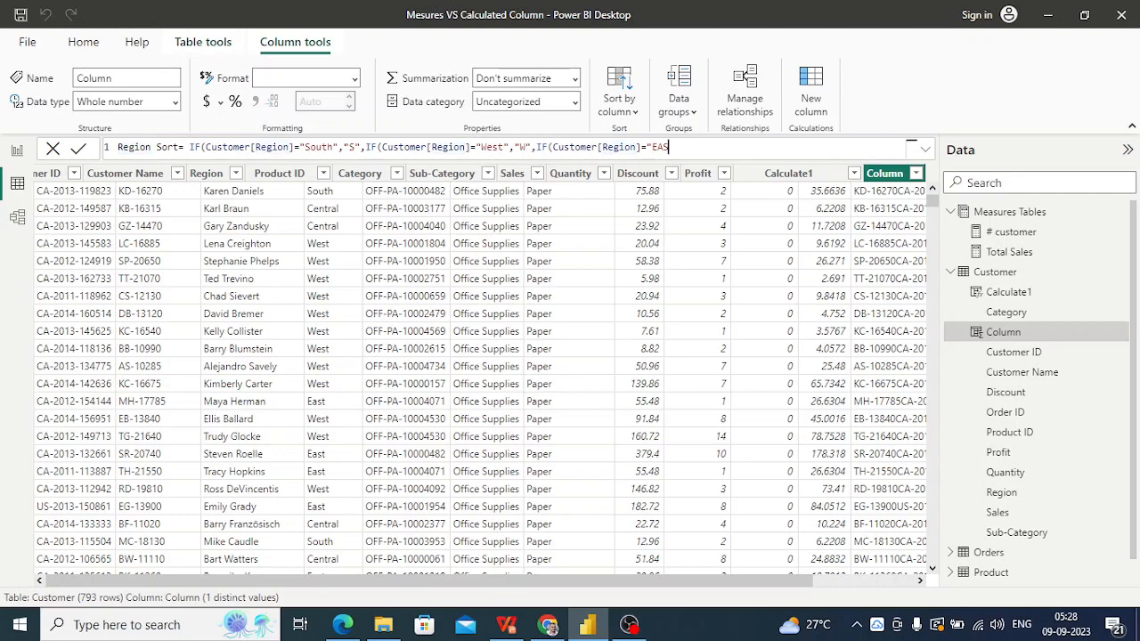
key("BackSpace")
type("ast\",")
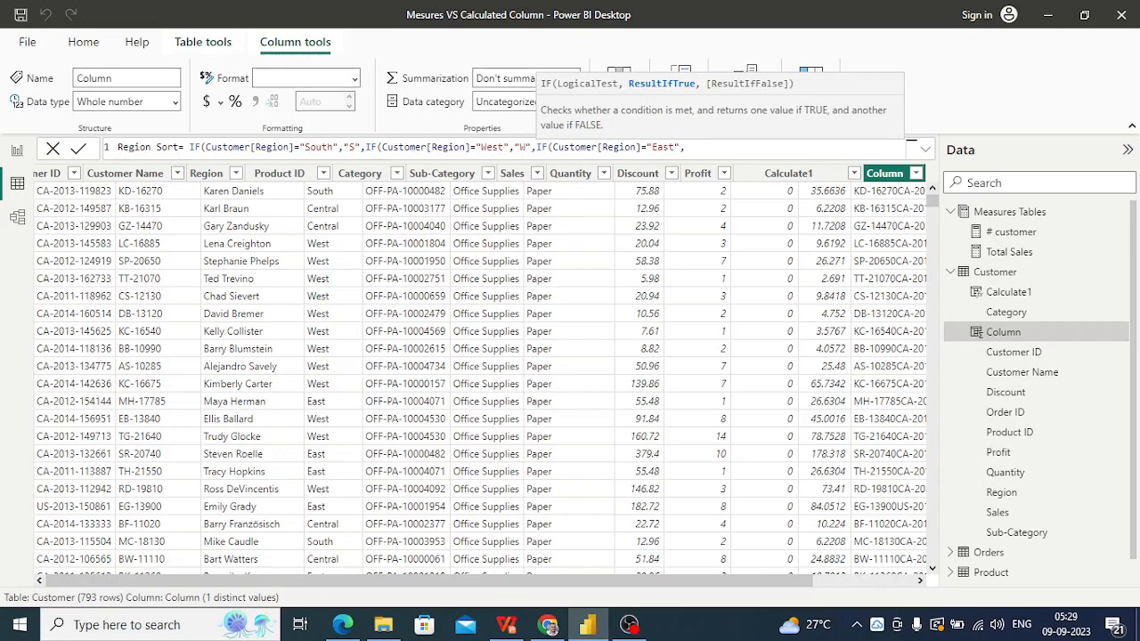
type("\"E\",if")
key("Tab")
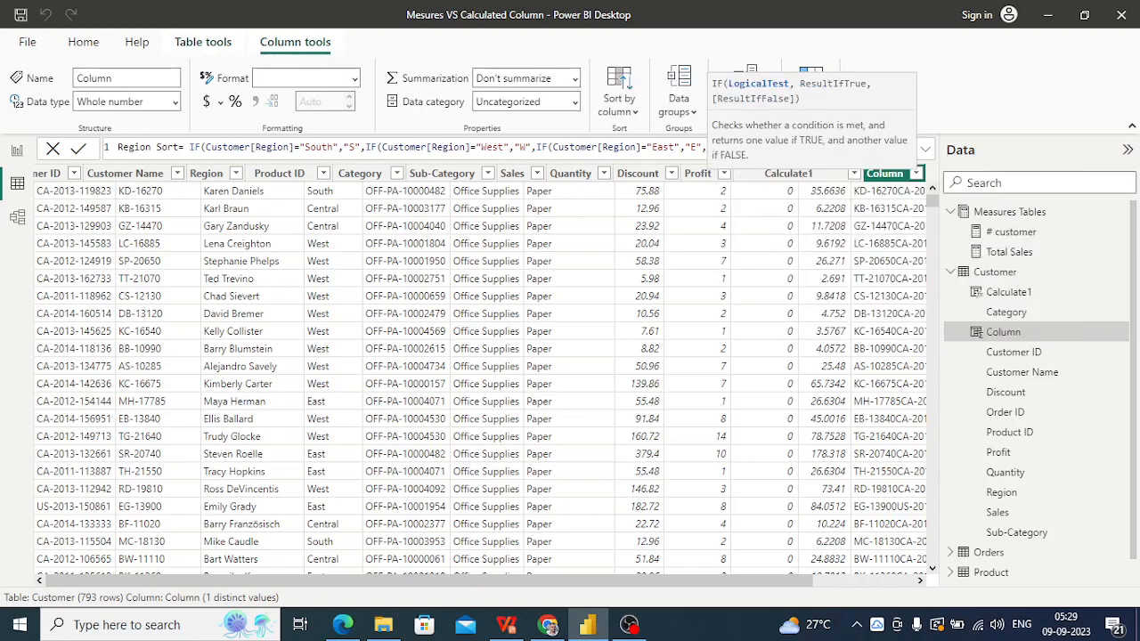
- Set the logical test of the innermost IF in Region Sort to Customer[Region]="Cetral"
left_click(690, 147)
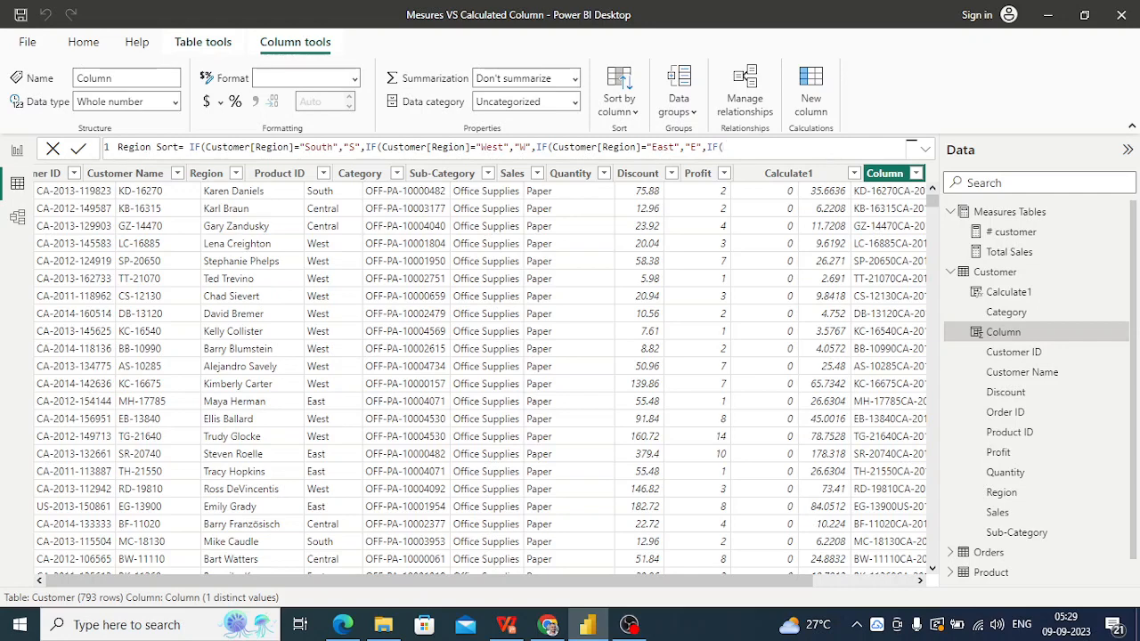
type("cent")
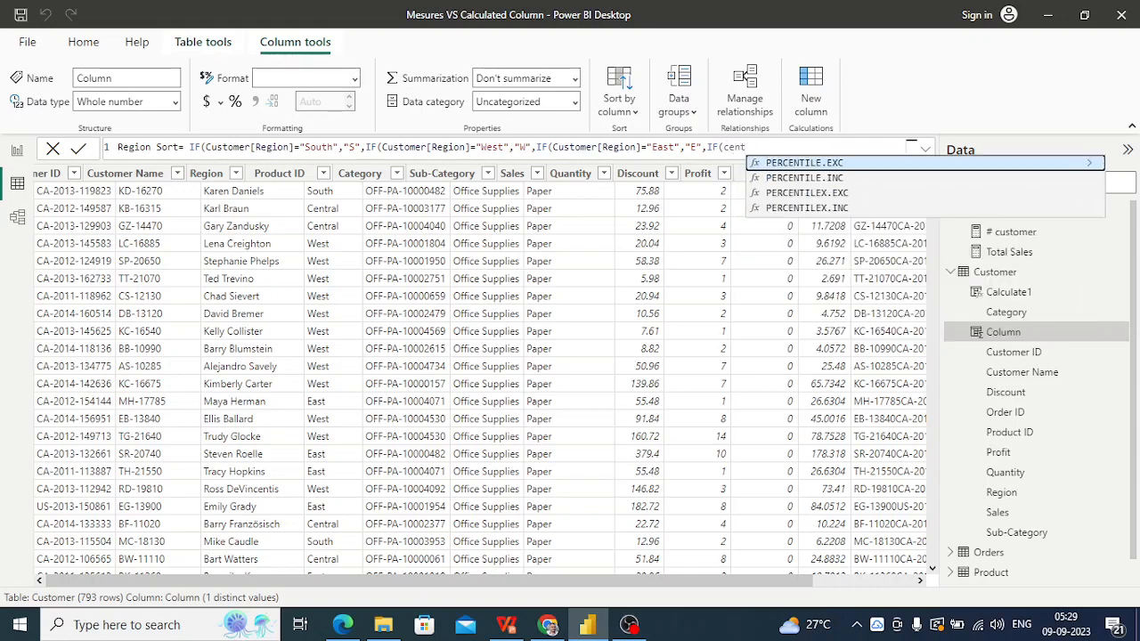
key("BackSpace")
key("BackSpace")
key("BackSpace")
key("BackSpace")
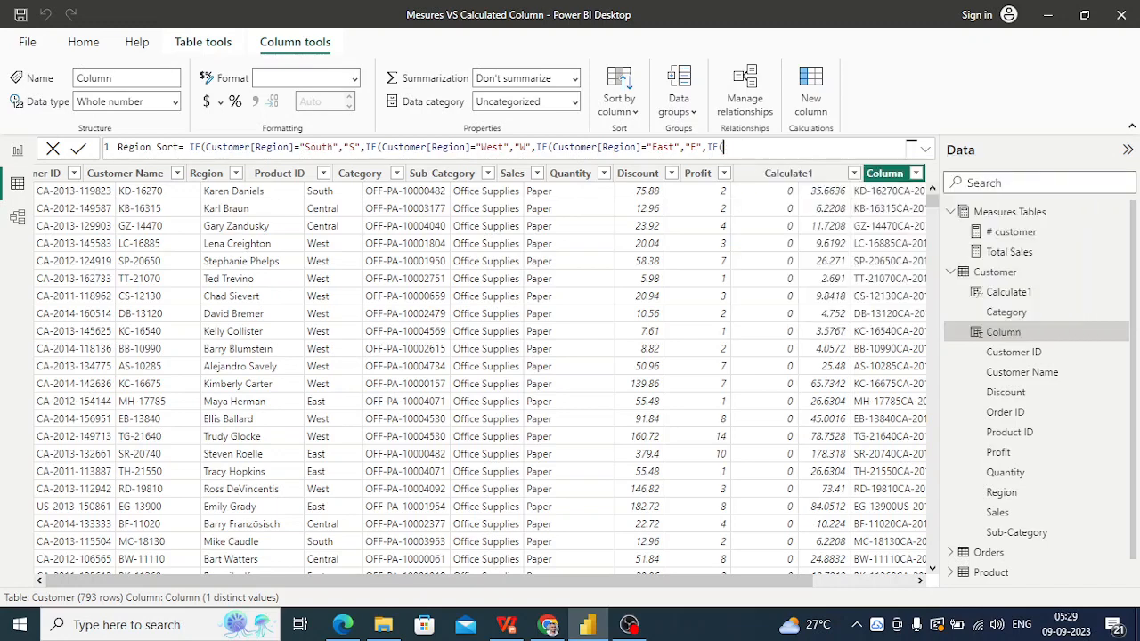
type("custom")
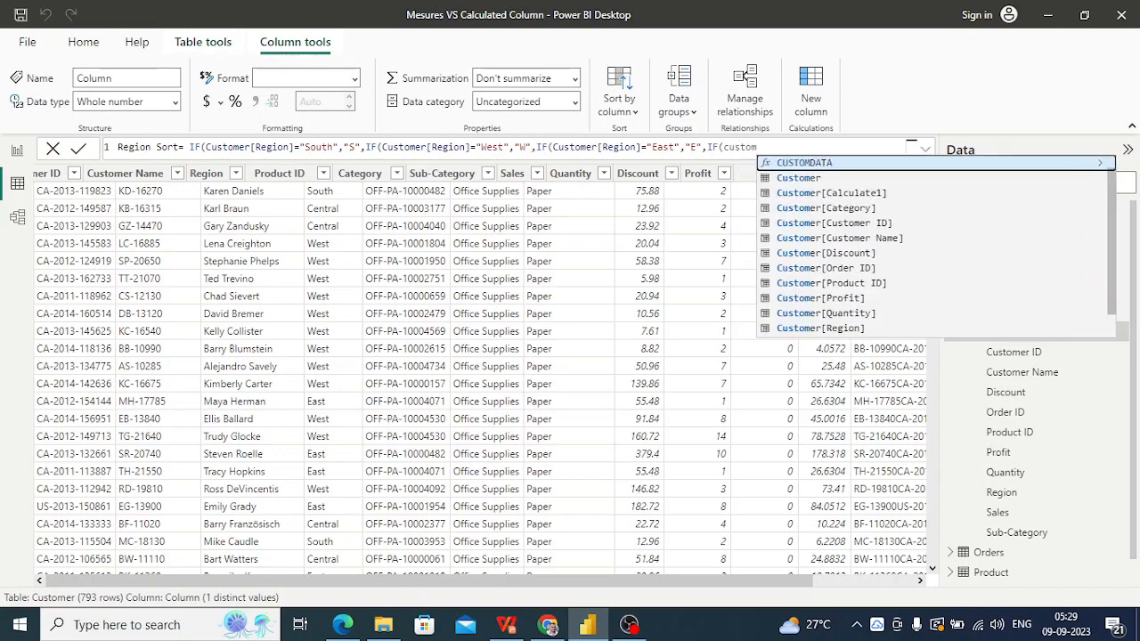
left_click(820, 329)
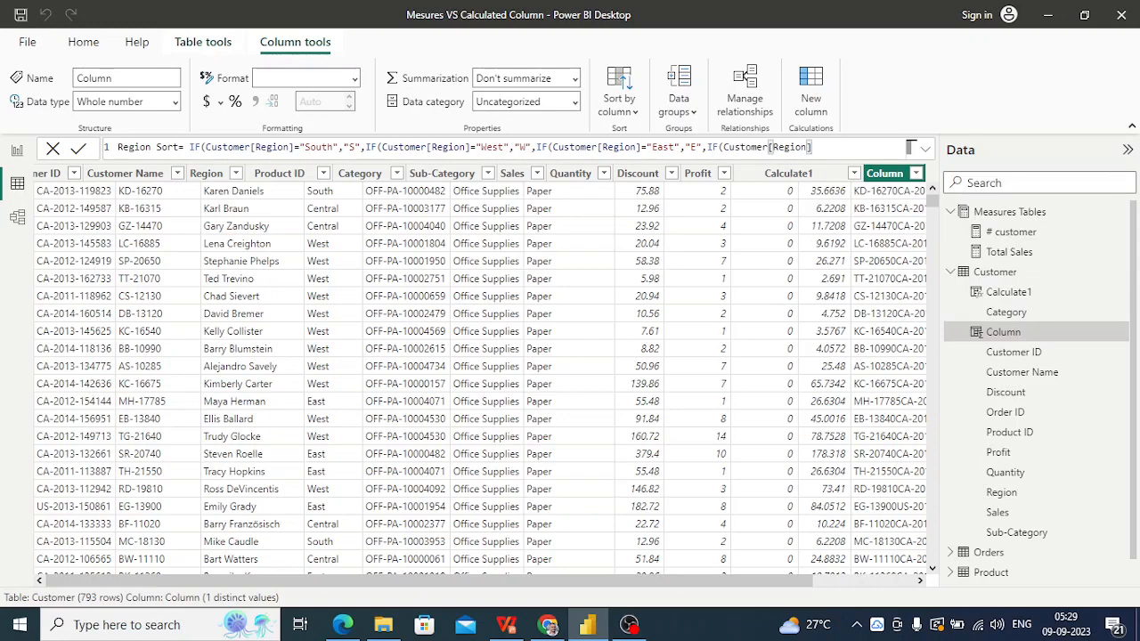
type("=\"Cetral")
type("\",")
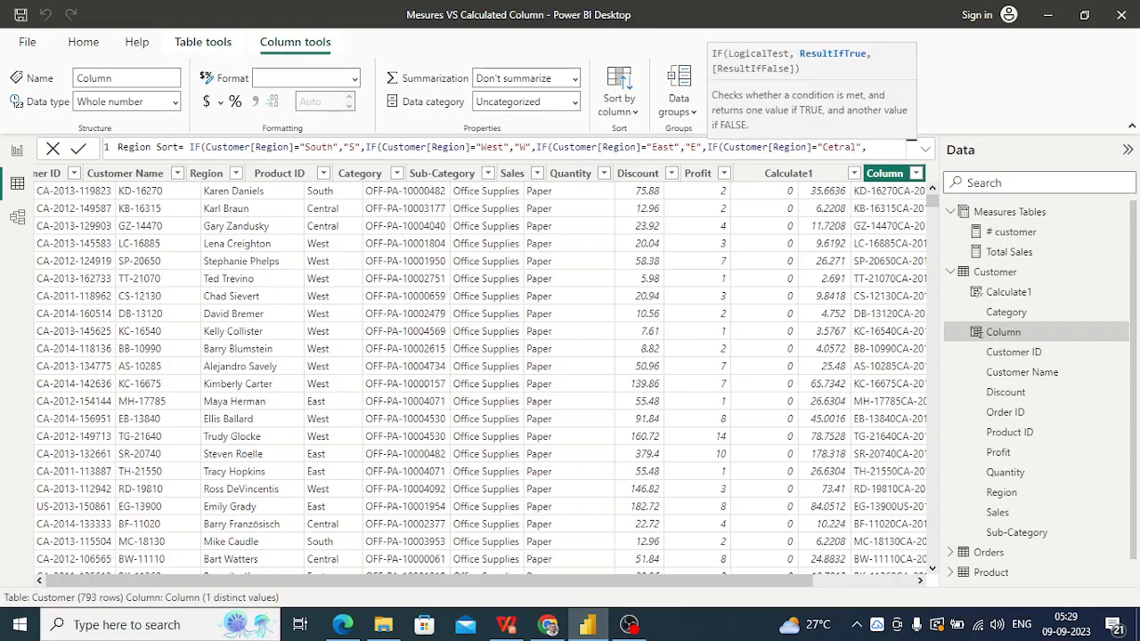
- Give the innermost IF the results "C" when true and NUll when false, closing all four IF functions
type("C")
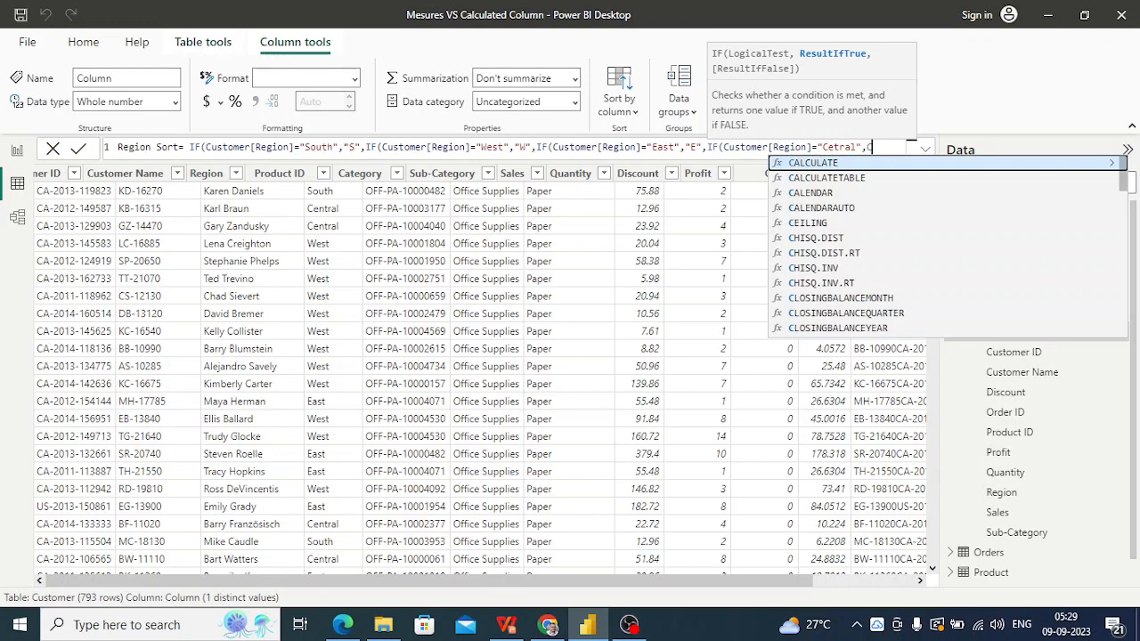
type(",")
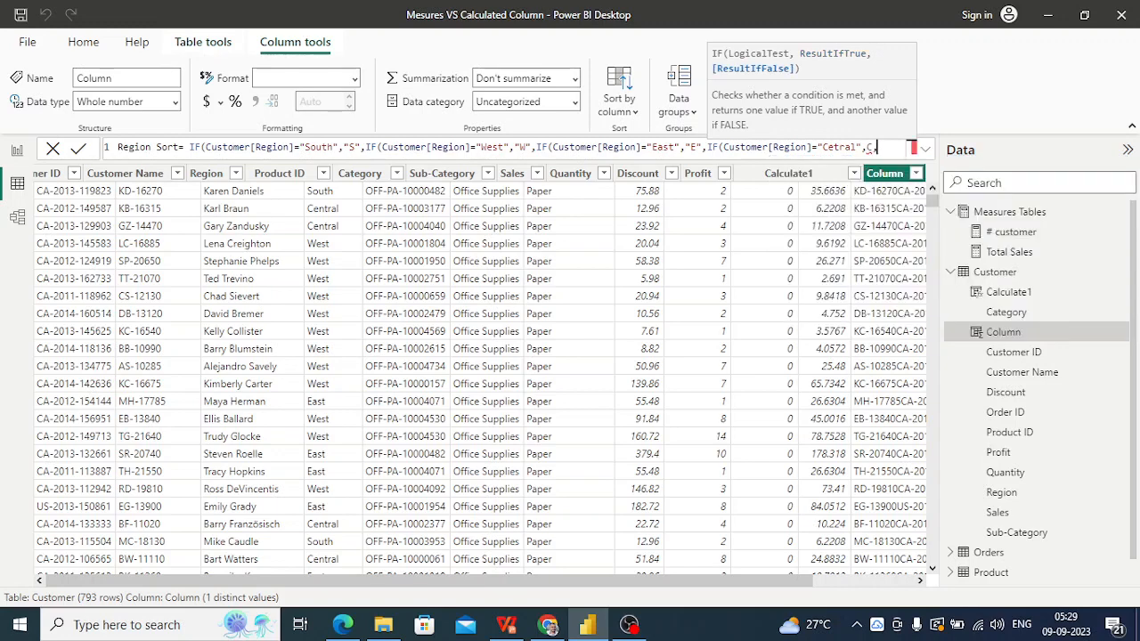
type("NU")
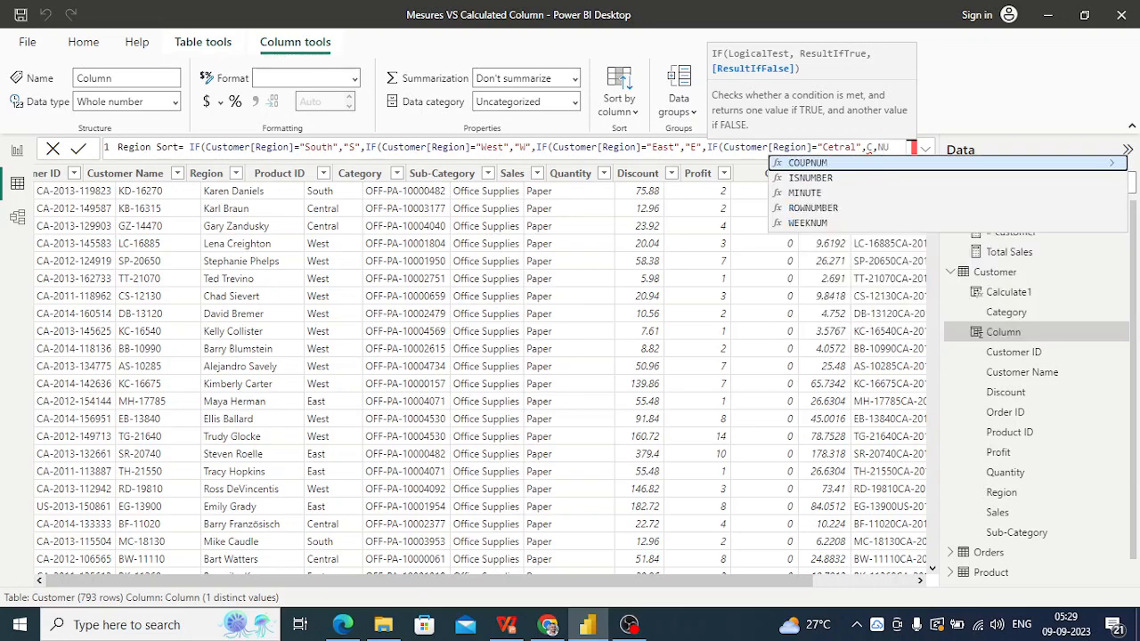
type("ll")
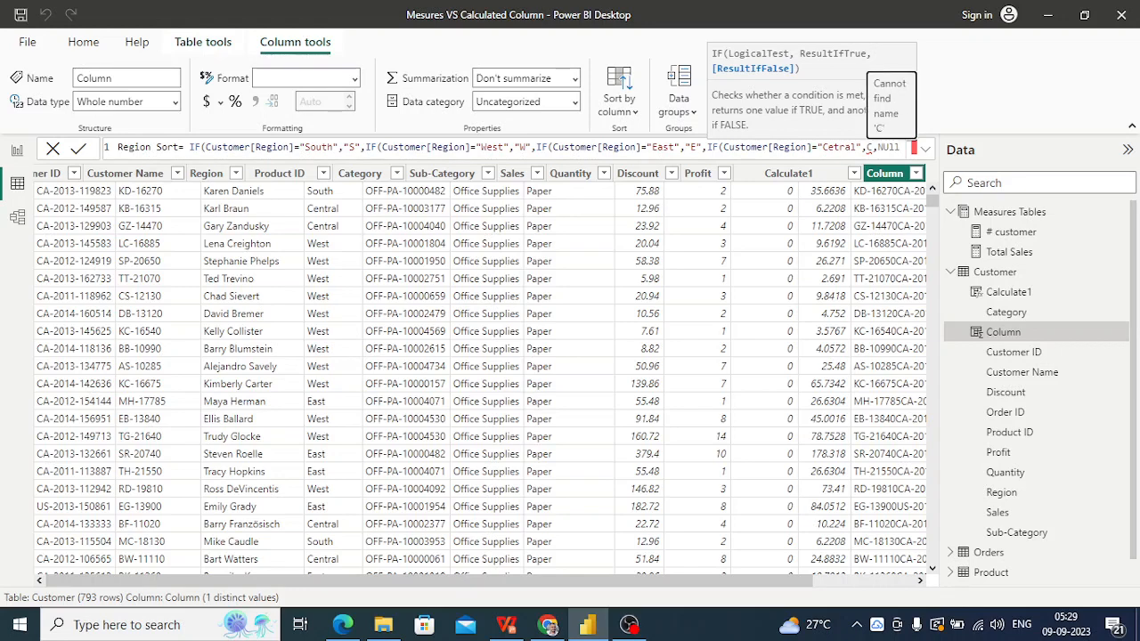
left_click(872, 148)
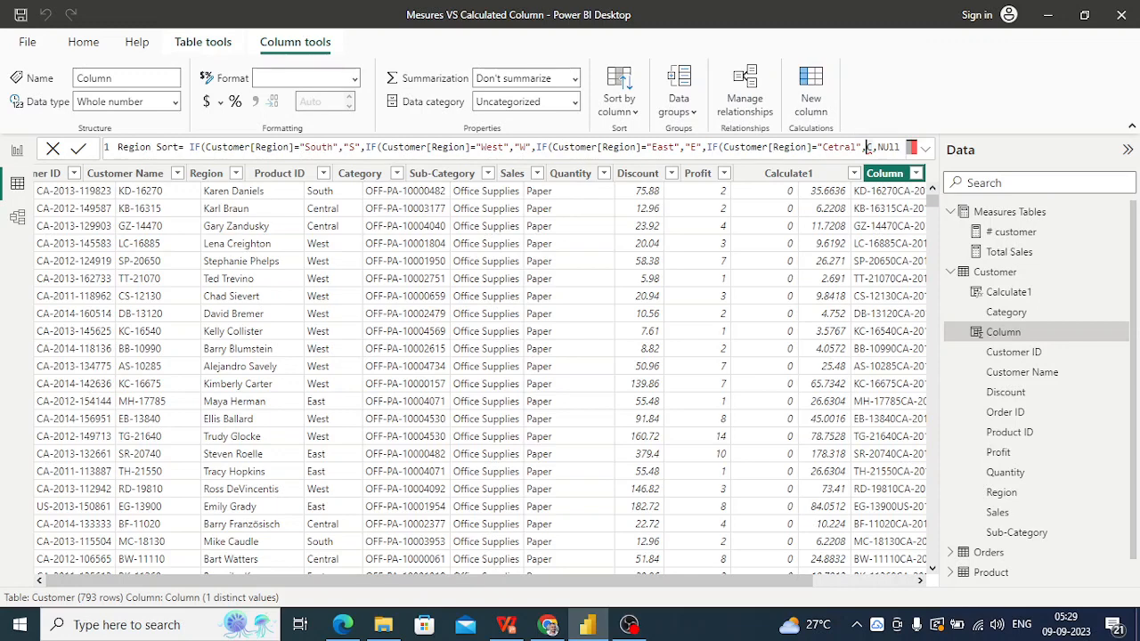
type("\",")
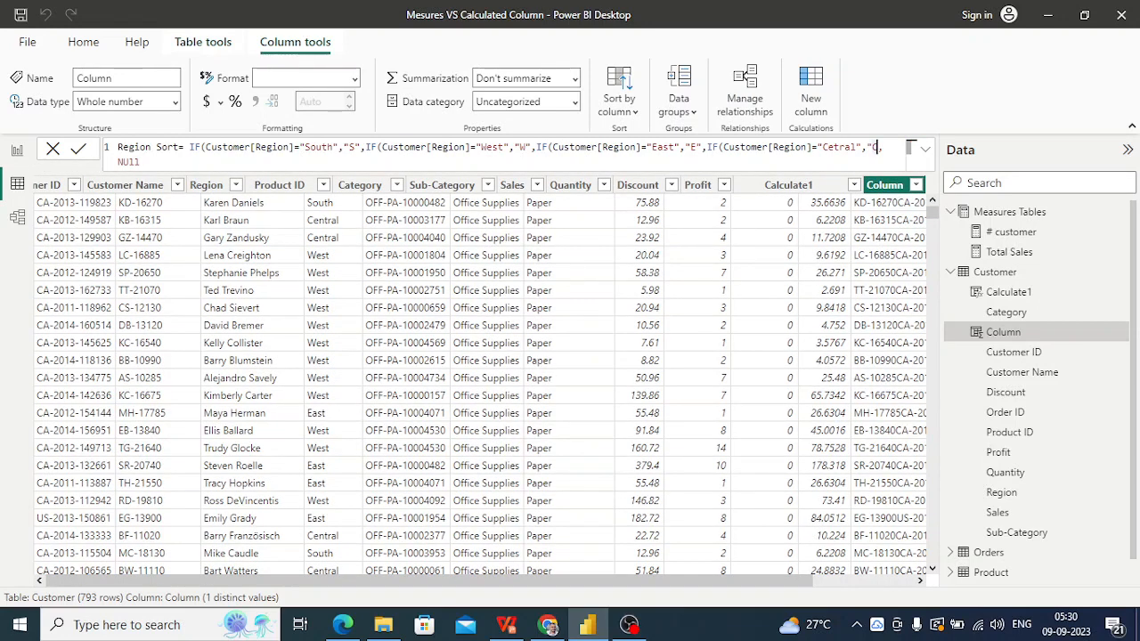
type("\"")
key("End")
type(")")
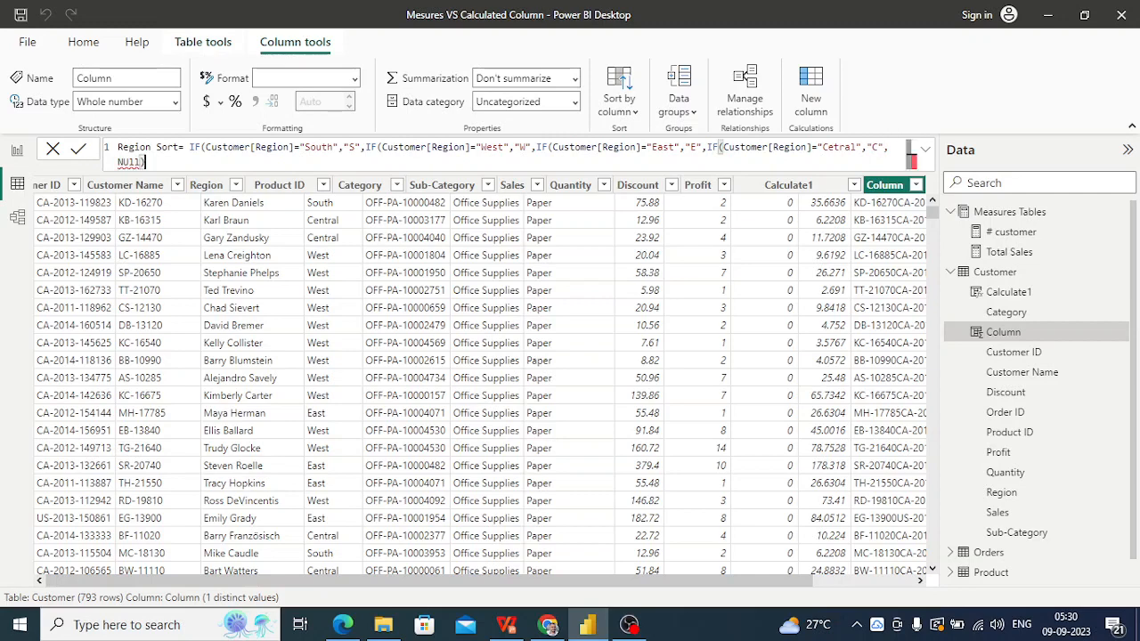
type(")))")
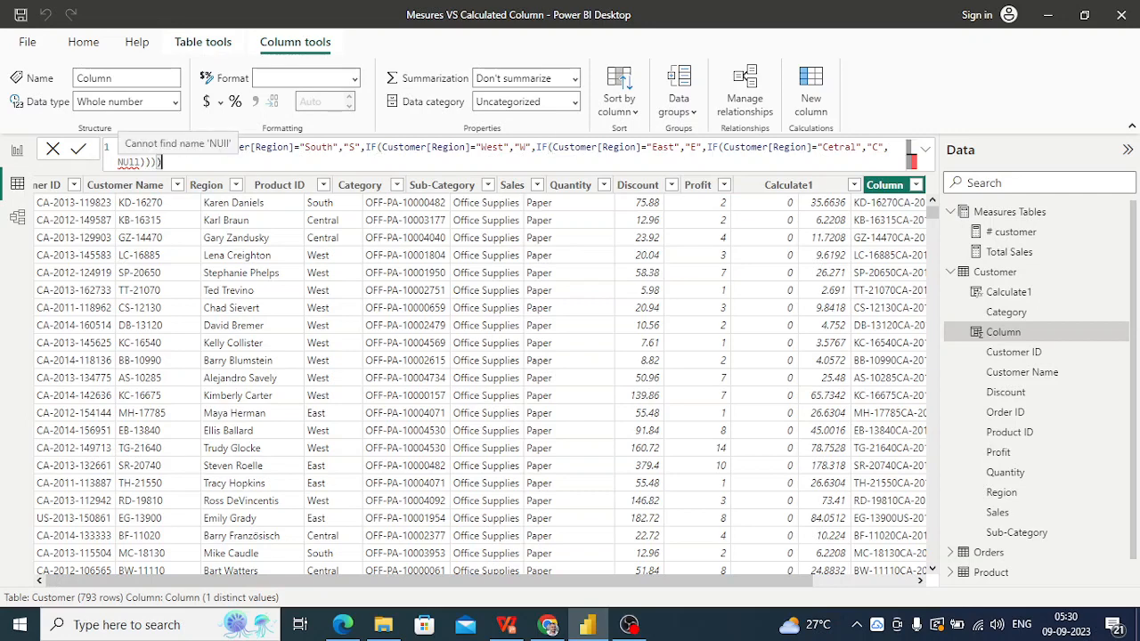
- Replace the innermost IF's NUll false result with "A" and commit the Region Sort formula
left_click(140, 163)
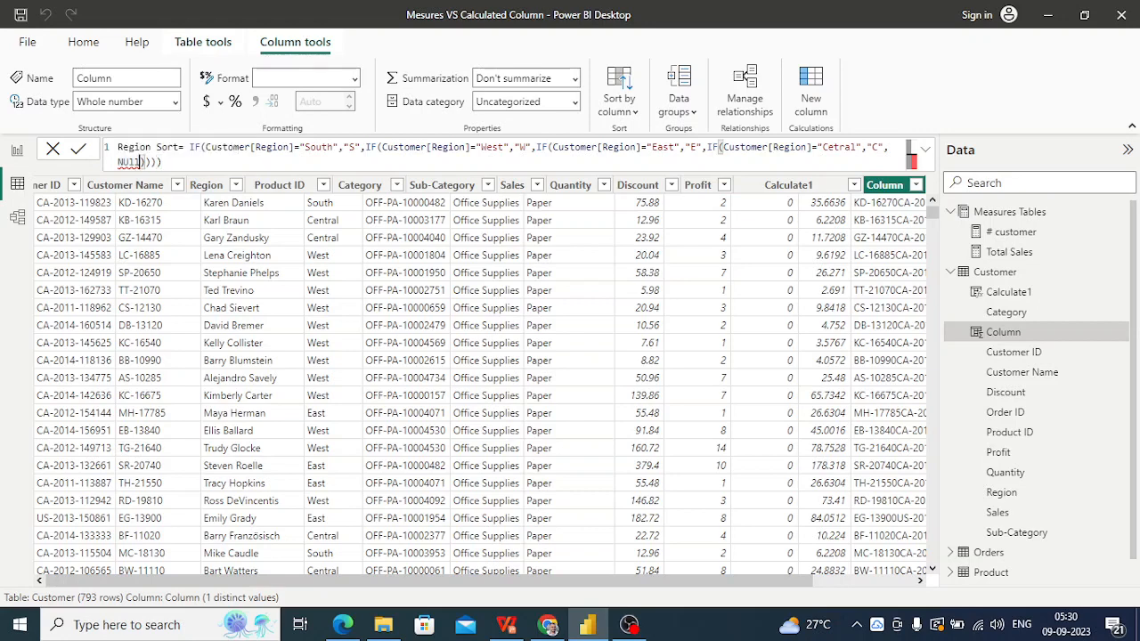
key("BackSpace")
key("BackSpace")
key("BackSpace")
key("BackSpace")
type("N")
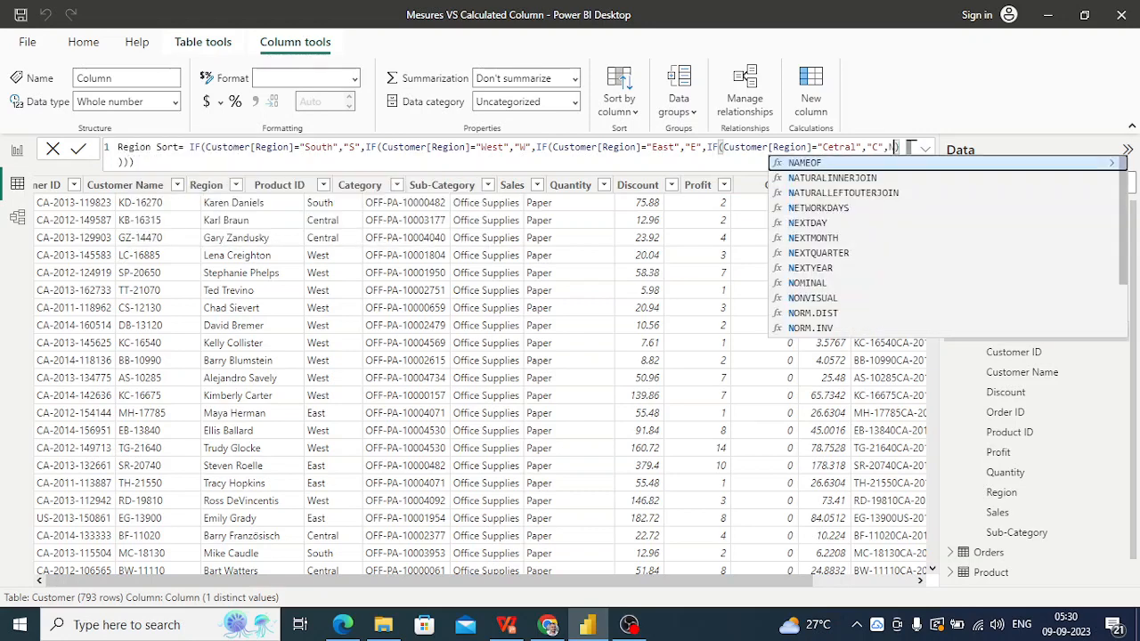
key("BackSpace")
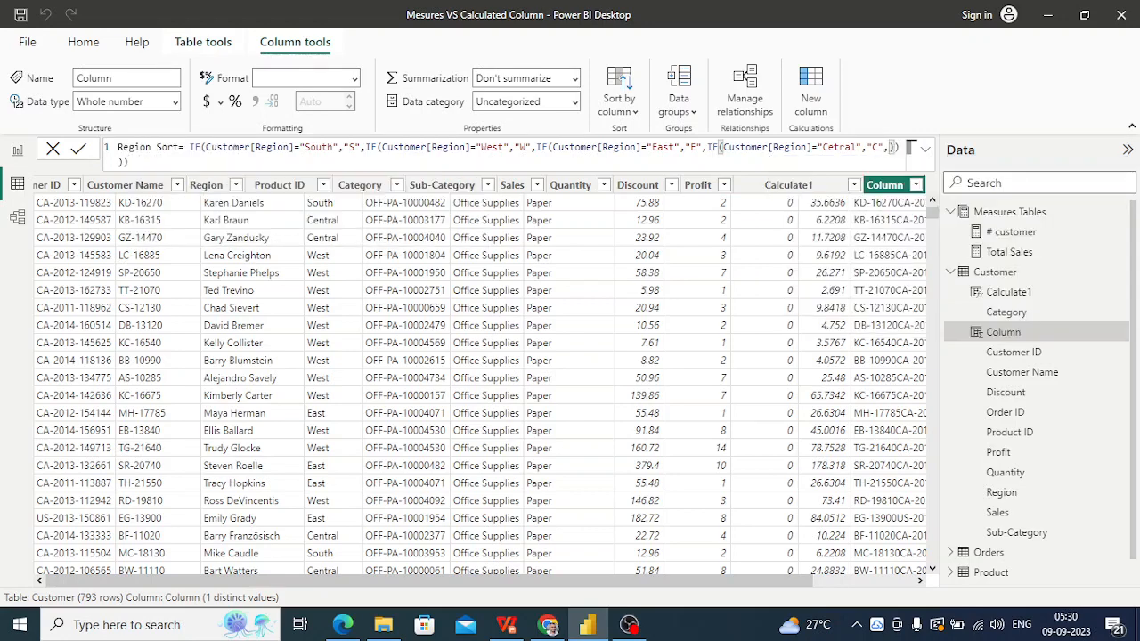
type("\"A\"")
key("Return")
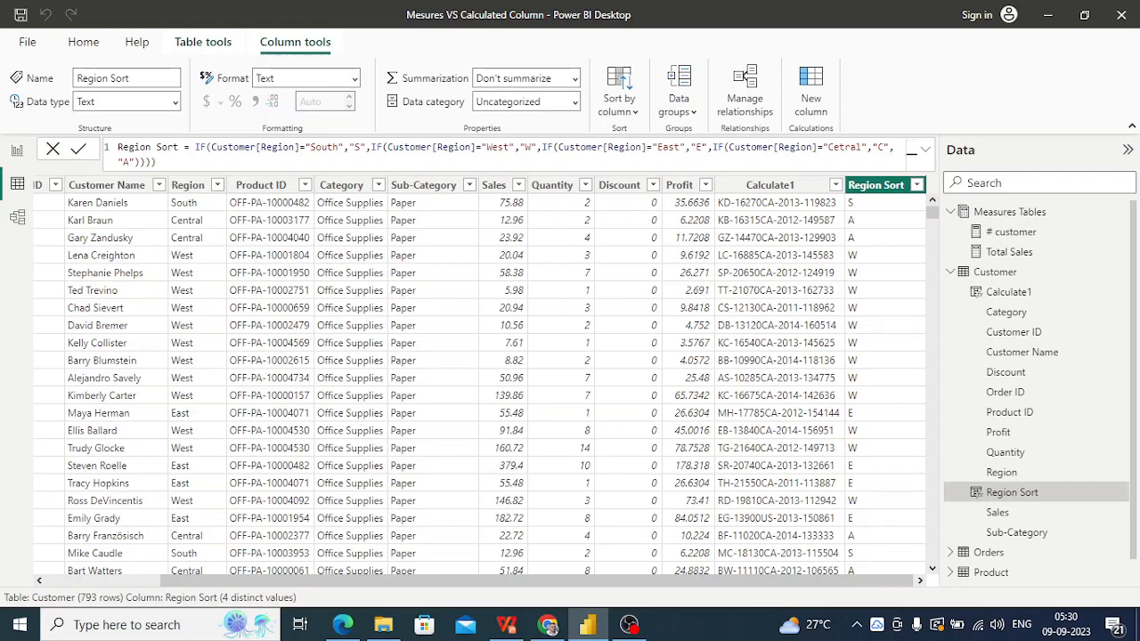
- Correct the region name "Cetral" to "Central" in the Region Sort formula and commit it
left_click(839, 147)
type("n")
left_click(78, 149)
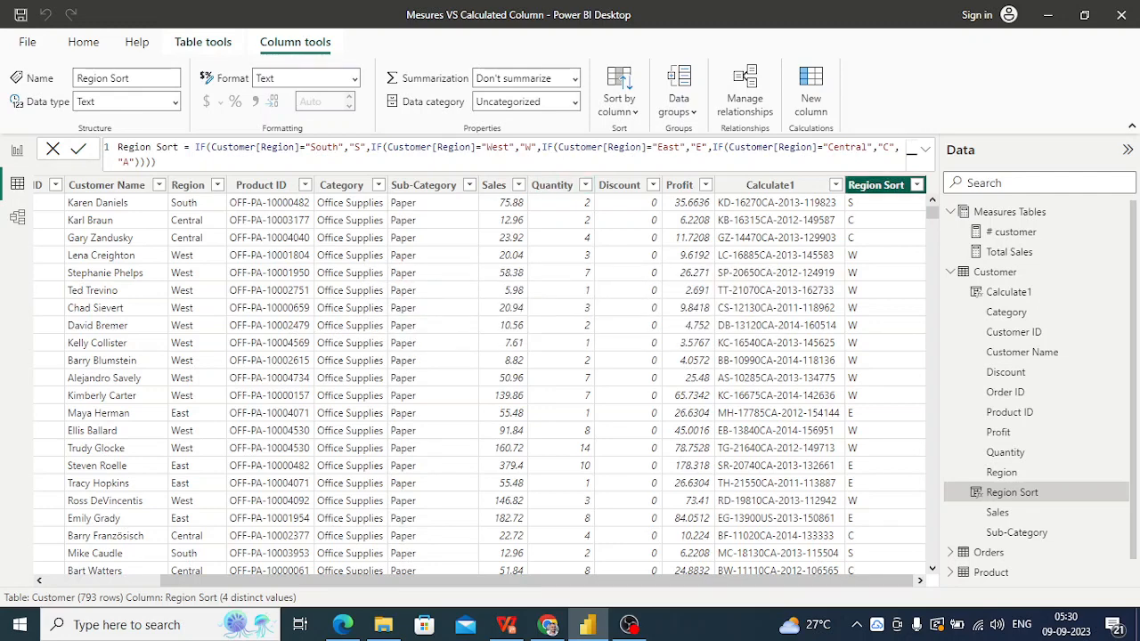
- Check the distinct values of the Region Sort column and compare its rows with the Region column
left_click(917, 184)
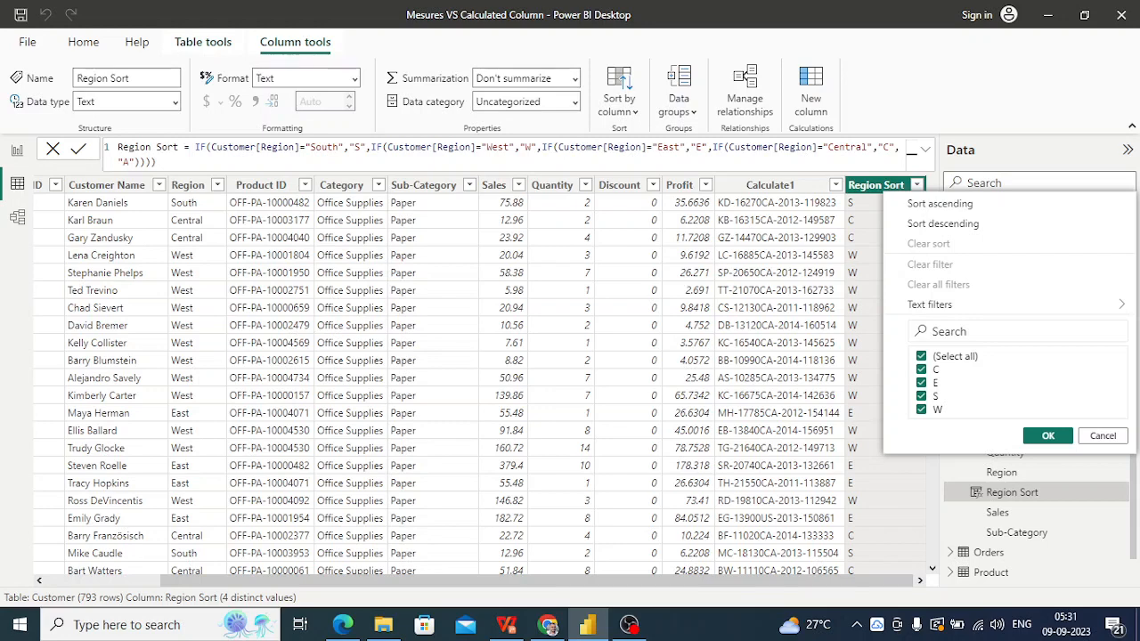
left_click(1048, 435)
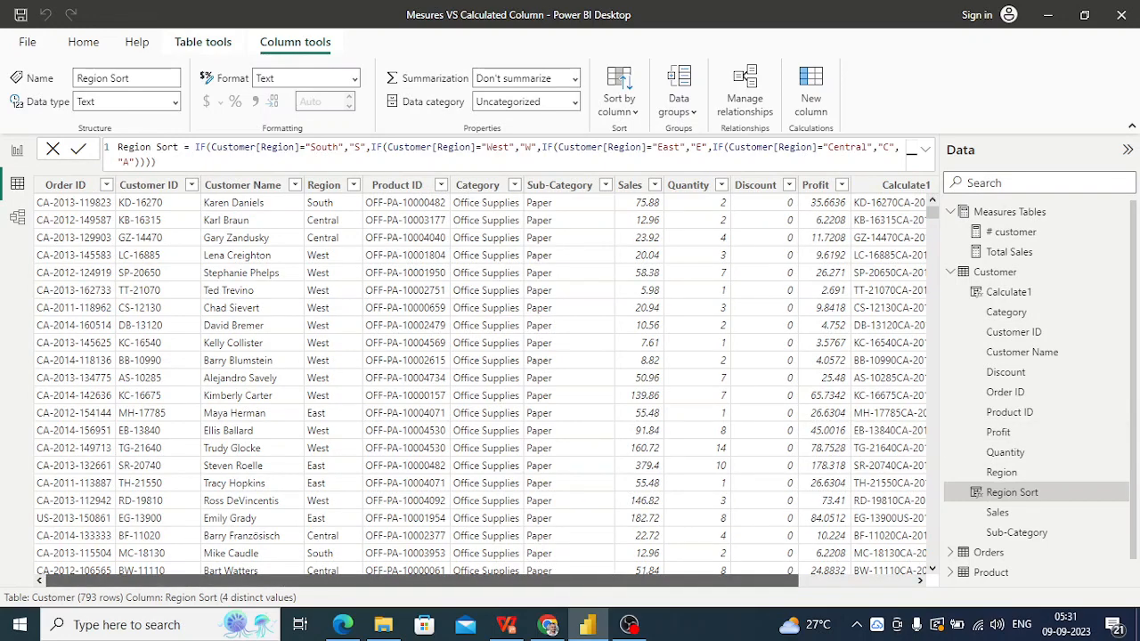
left_click_drag(689, 581, 804, 624)
mouse_move(804, 625)
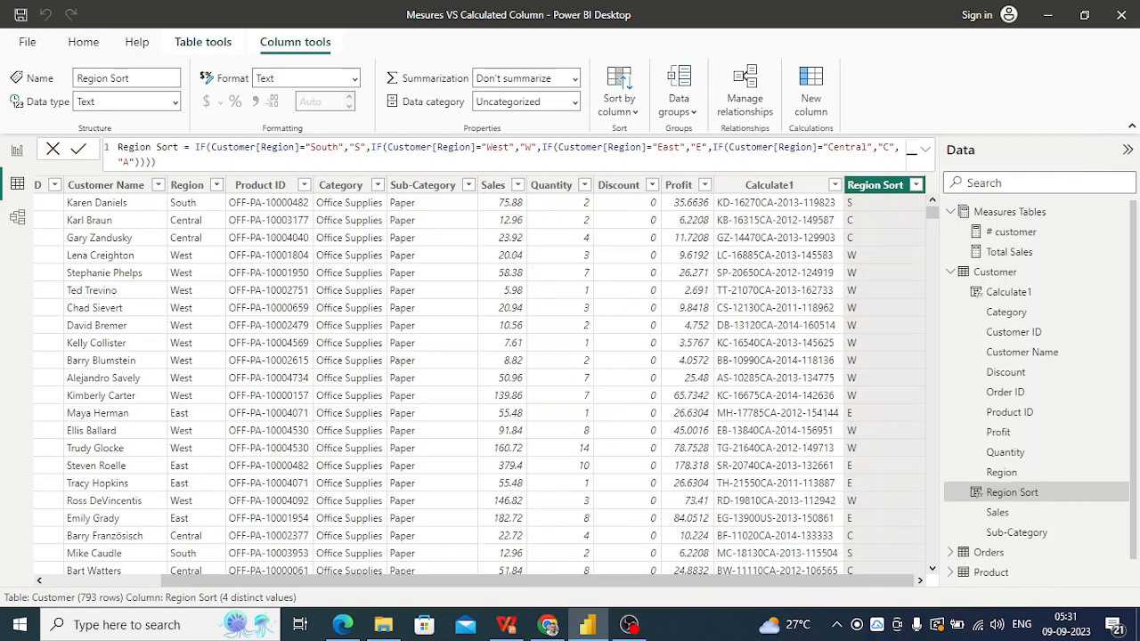
- Switch from the table data to the report canvas
left_click(17, 149)
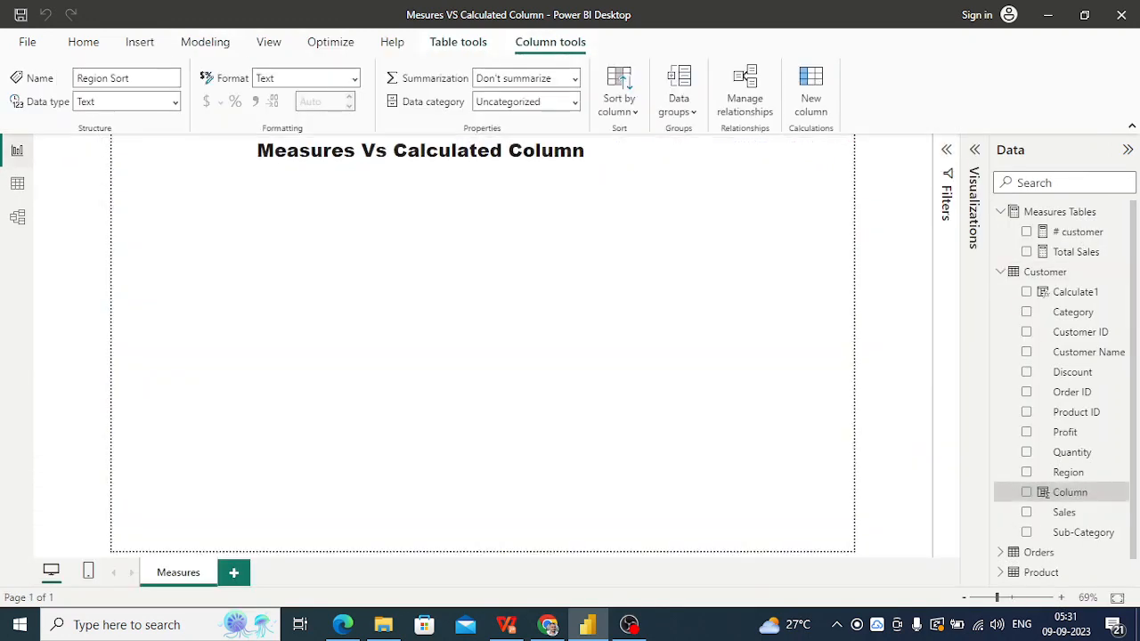